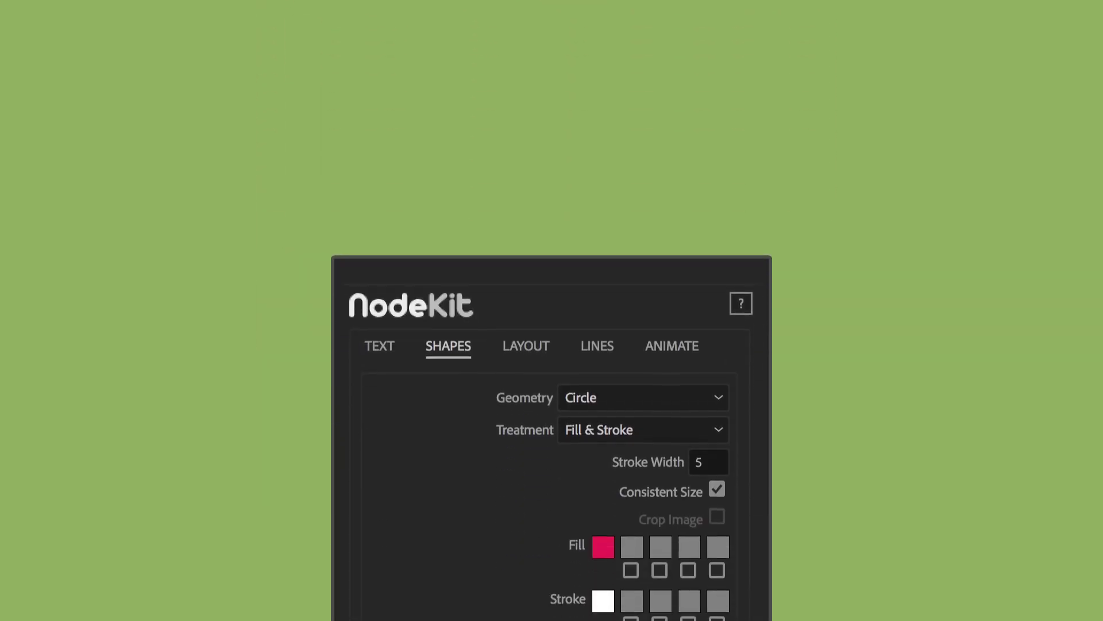
Look through NodeKit's Text, Layout, Lines and Animate options
left_click(376, 164)
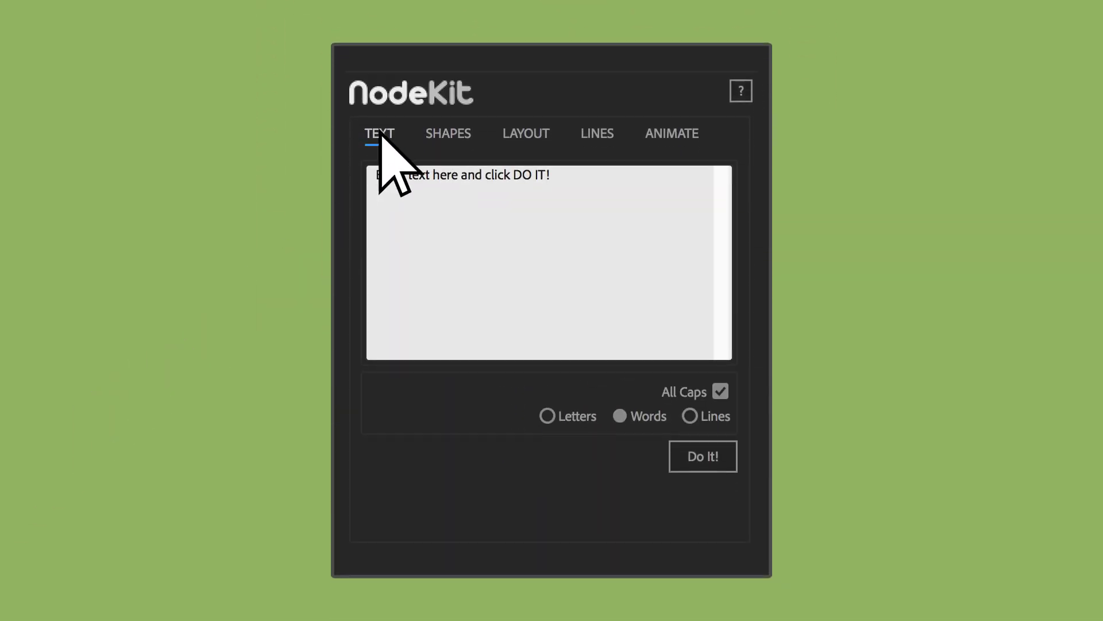
left_click(525, 164)
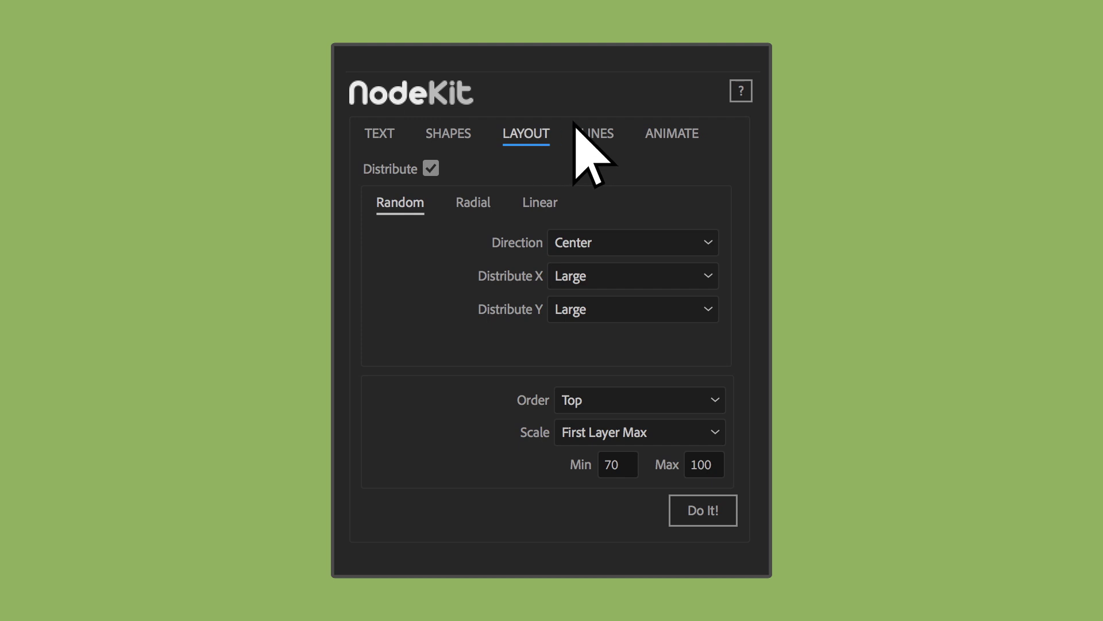
left_click(590, 123)
left_click(670, 130)
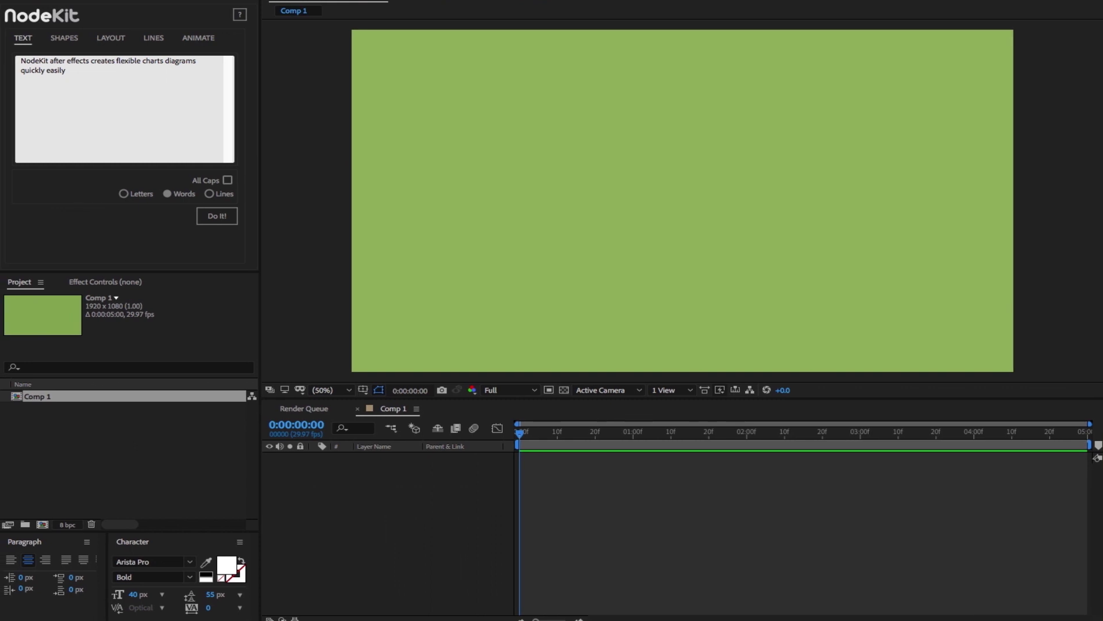
Split the sentence into word layers, then turn them into nine red circle nodes
left_click(170, 561)
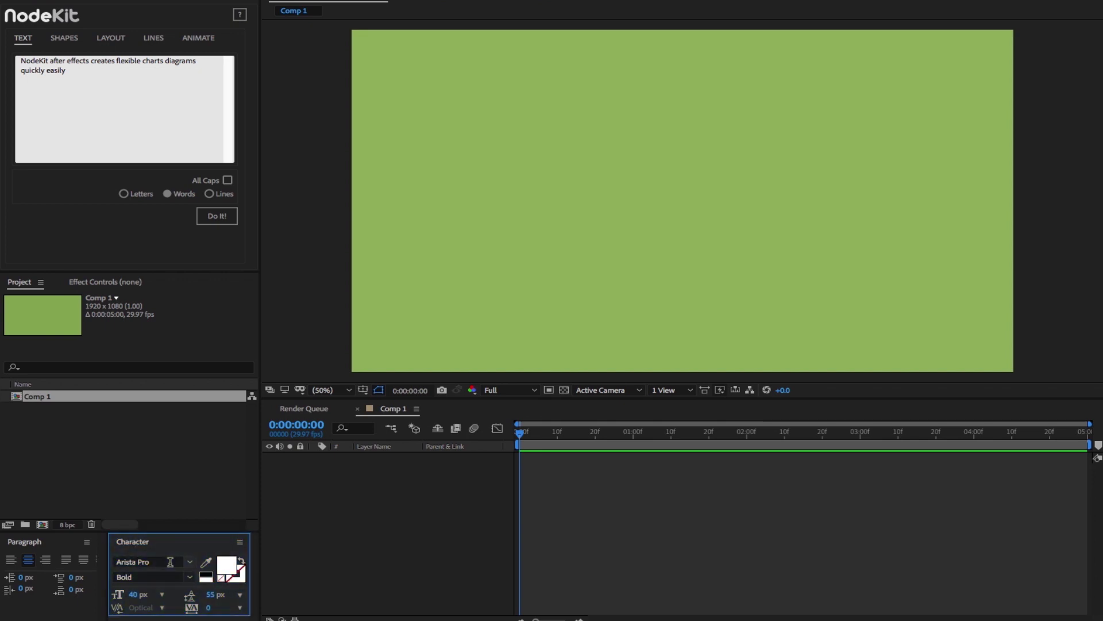
left_click(107, 134)
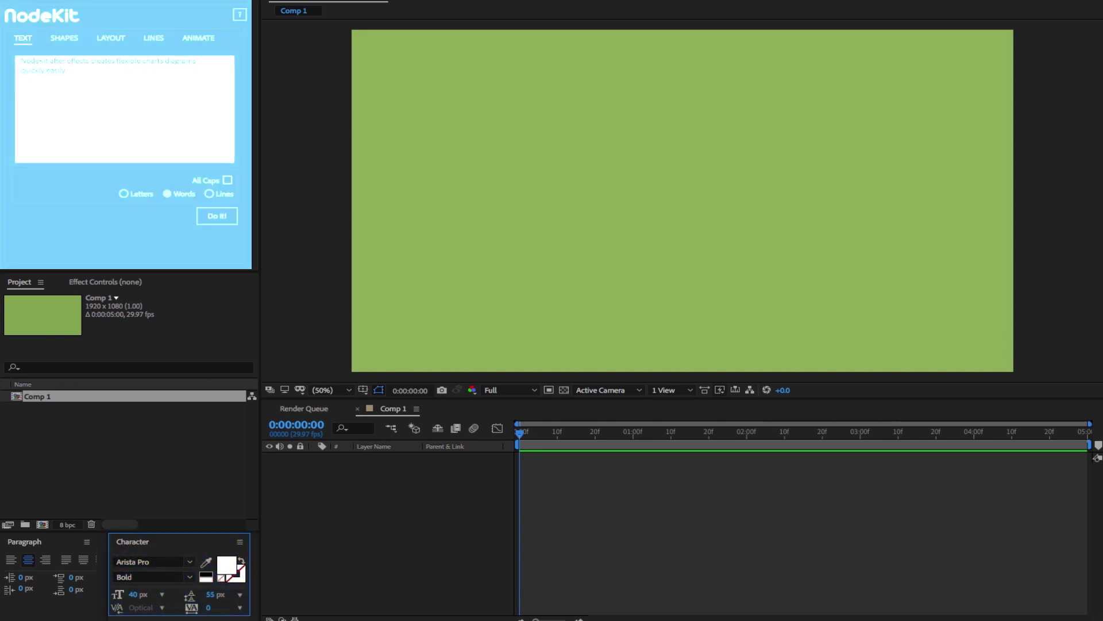
left_click(210, 217)
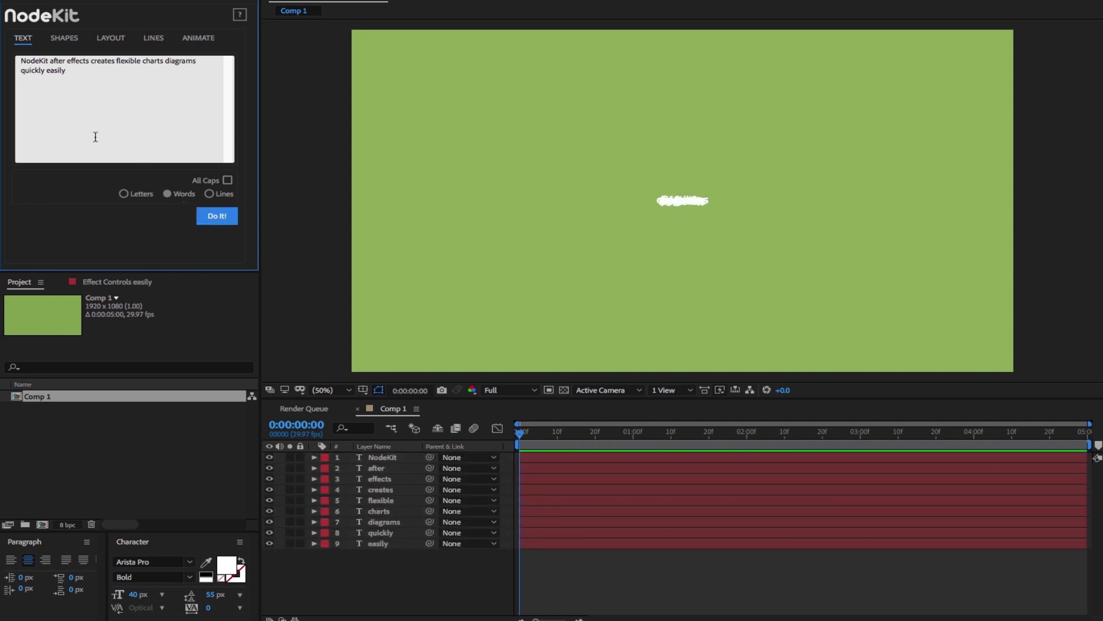
left_click(73, 39)
left_click(214, 216)
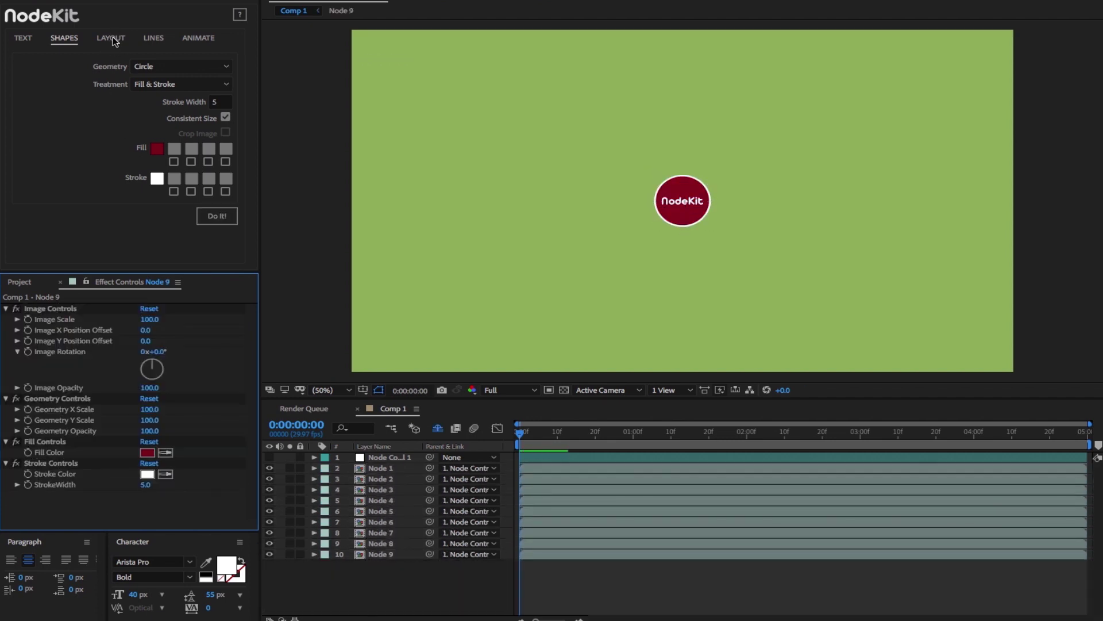
Scatter the nodes with a Random layout and link them to NodeKit with Radial lines
left_click(113, 38)
left_click(216, 245)
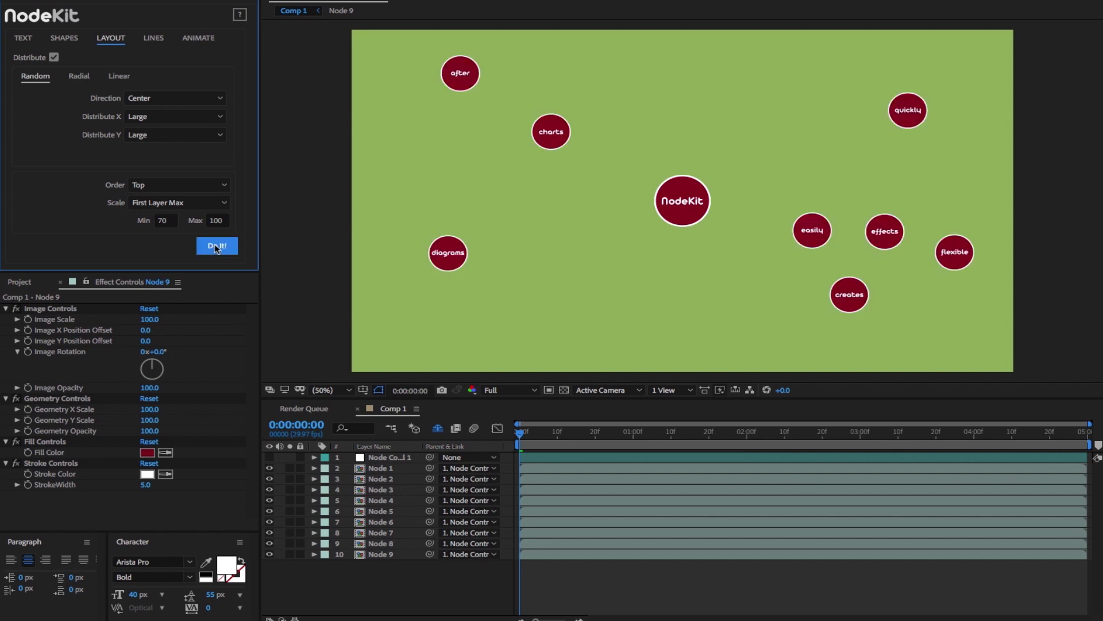
left_click(153, 38)
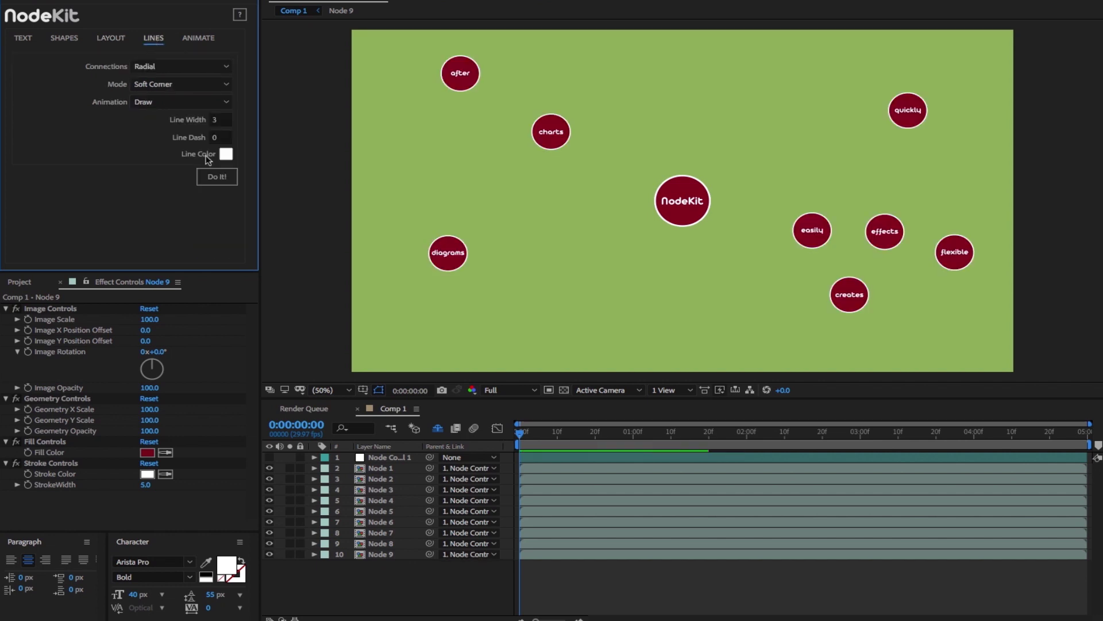
left_click(218, 177)
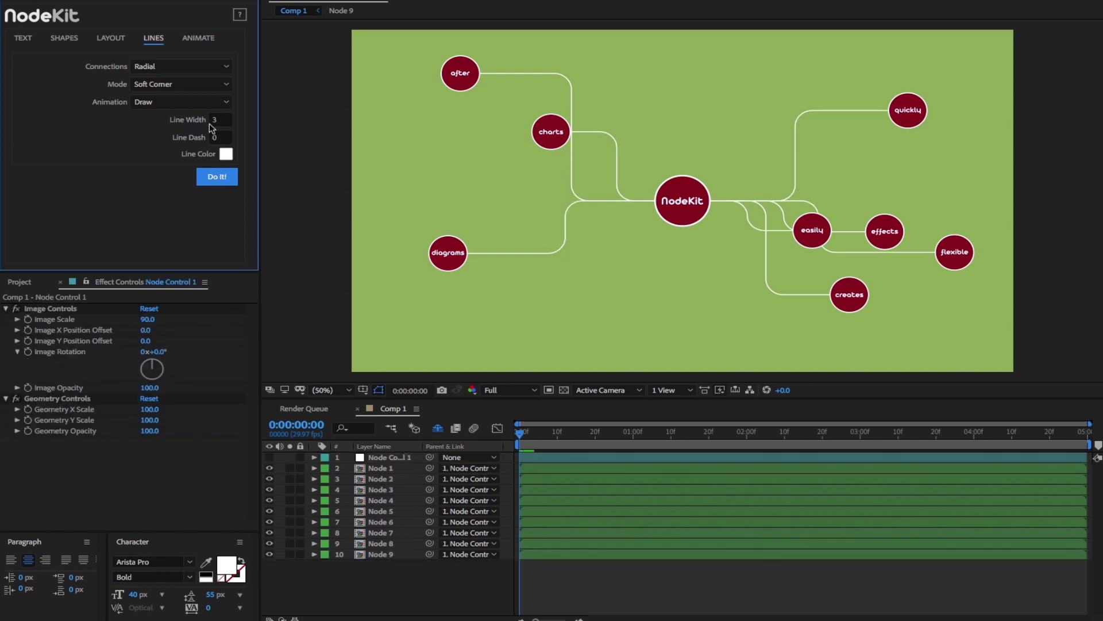
Give the nodes a staggered Pop animation and preview it
left_click(200, 41)
left_click(217, 126)
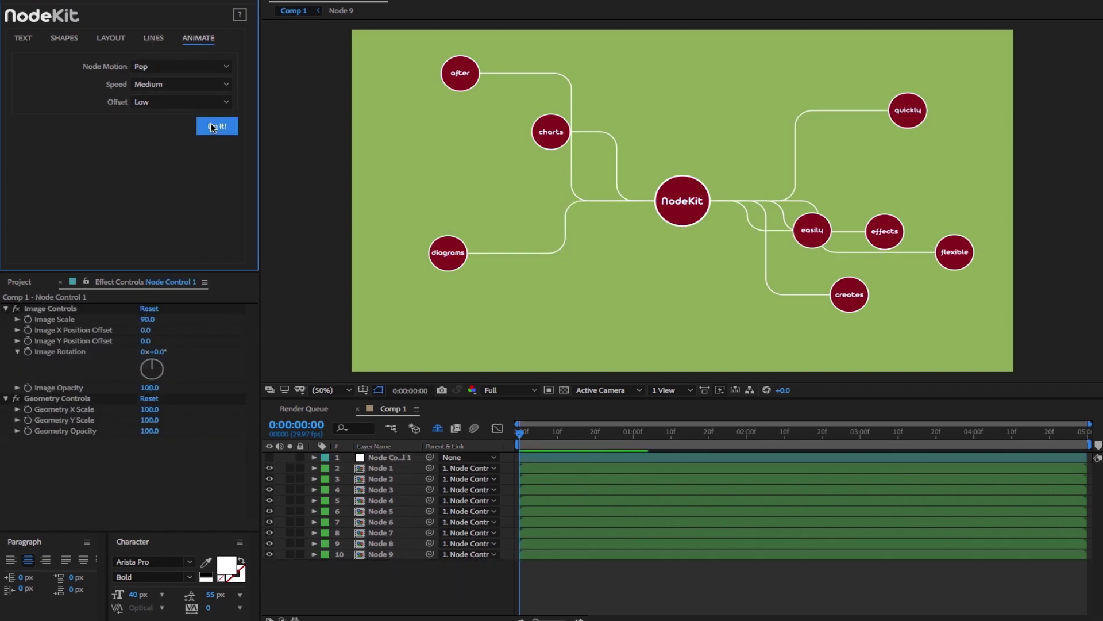
key("space")
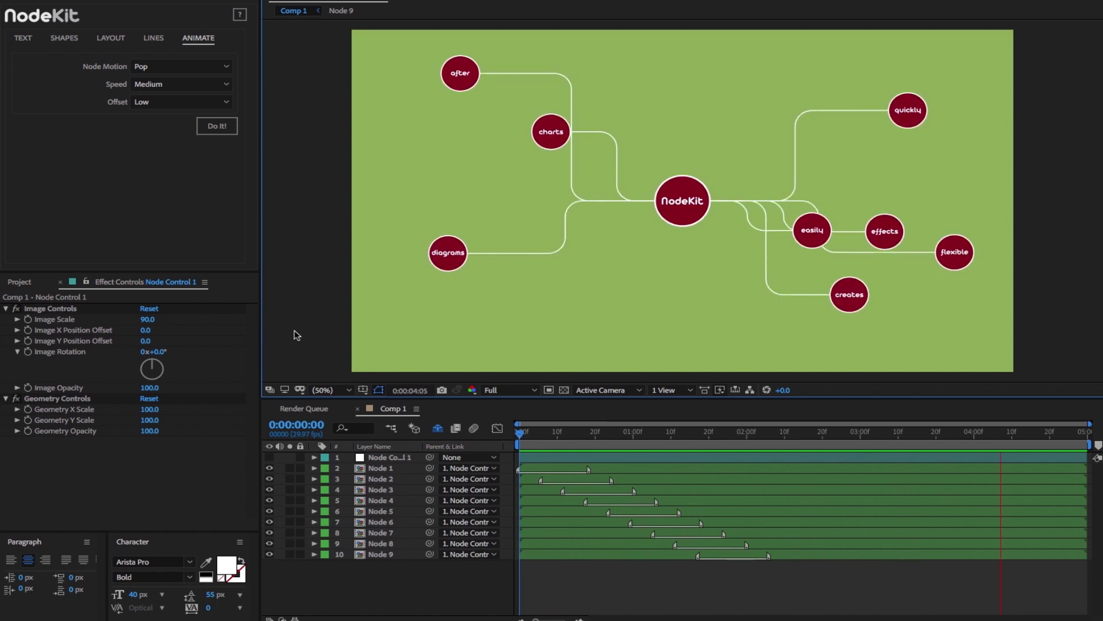
Reposition the easily, diagrams, creates and charts nodes, then apply a Linear layout
left_click_drag(813, 230, 796, 68)
left_click(448, 254)
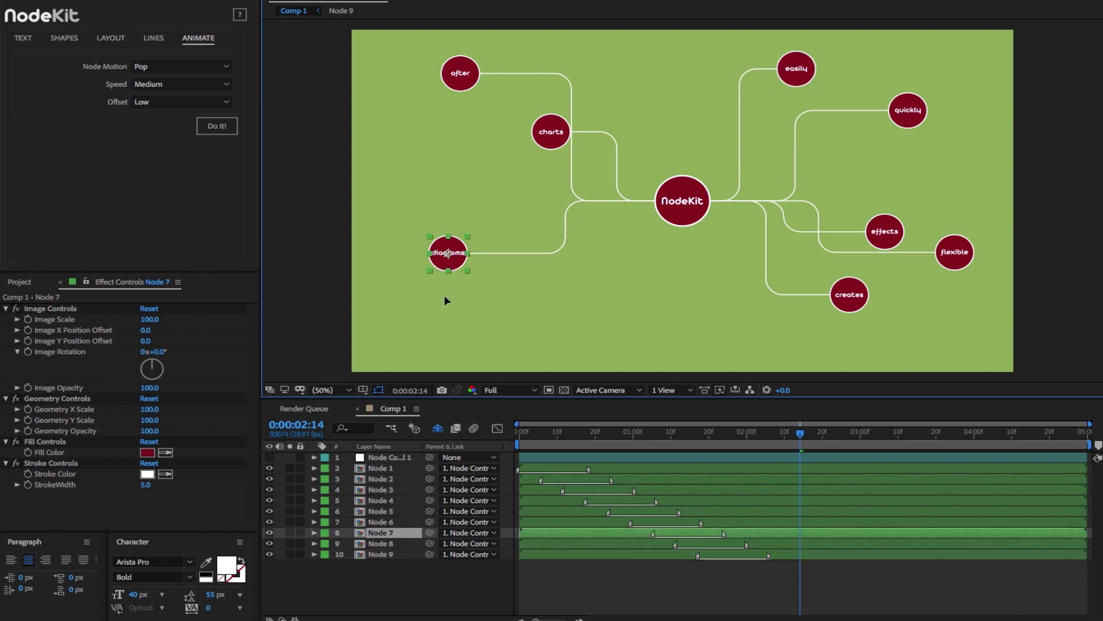
left_click_drag(448, 256, 445, 335)
left_click_drag(845, 291, 757, 318)
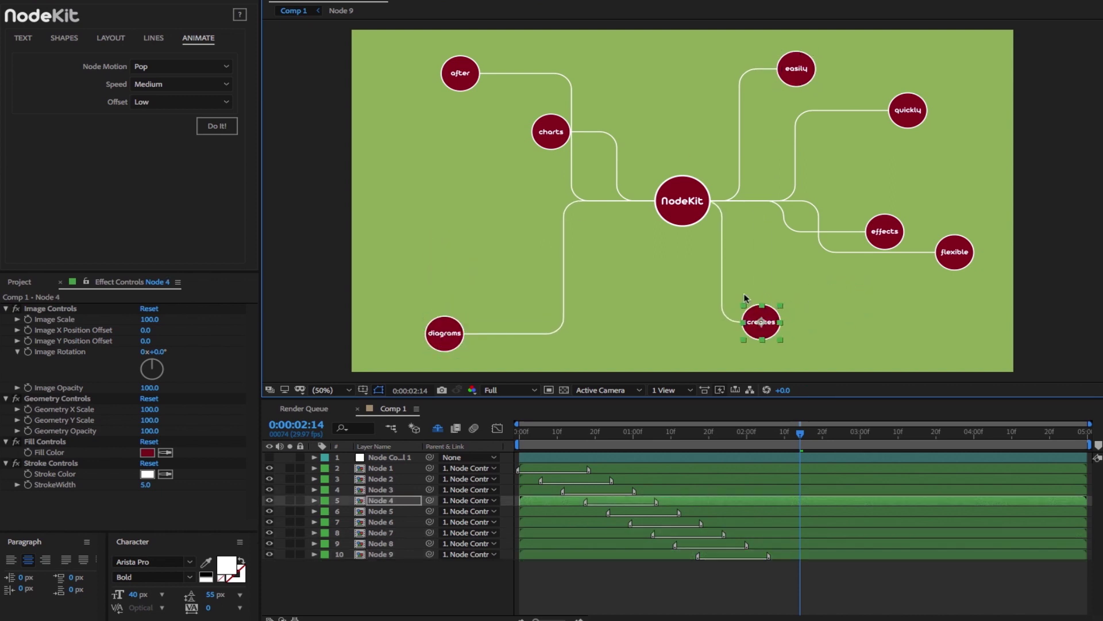
left_click_drag(525, 139, 464, 159)
left_click(219, 246)
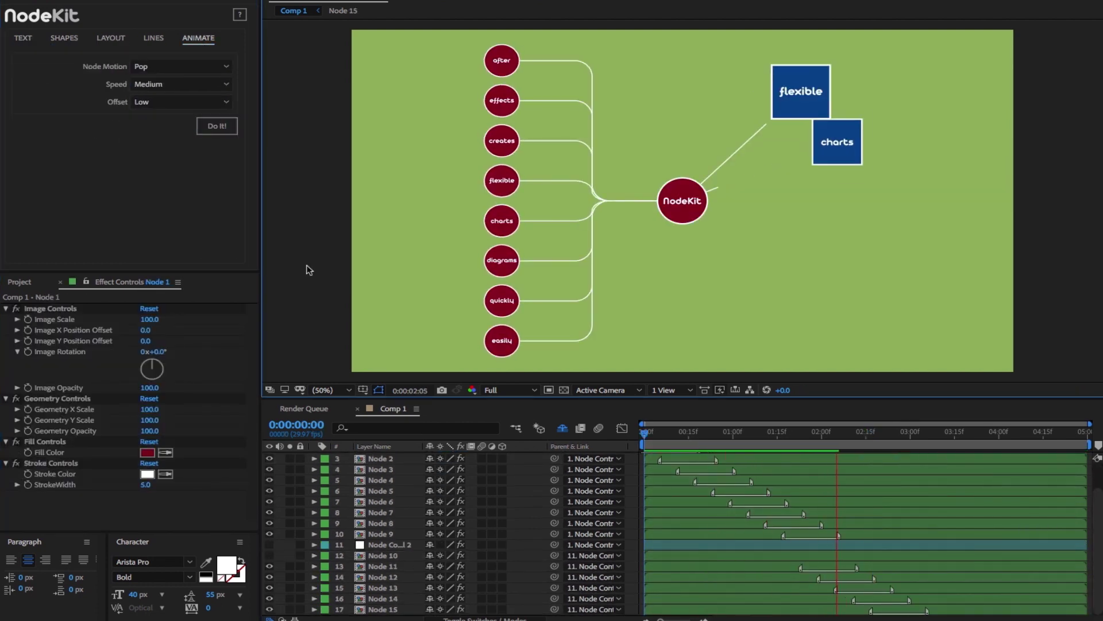
Slide Node 13's (diagrams) layer bar later so it pops in last, and replay the preview
left_click(813, 448)
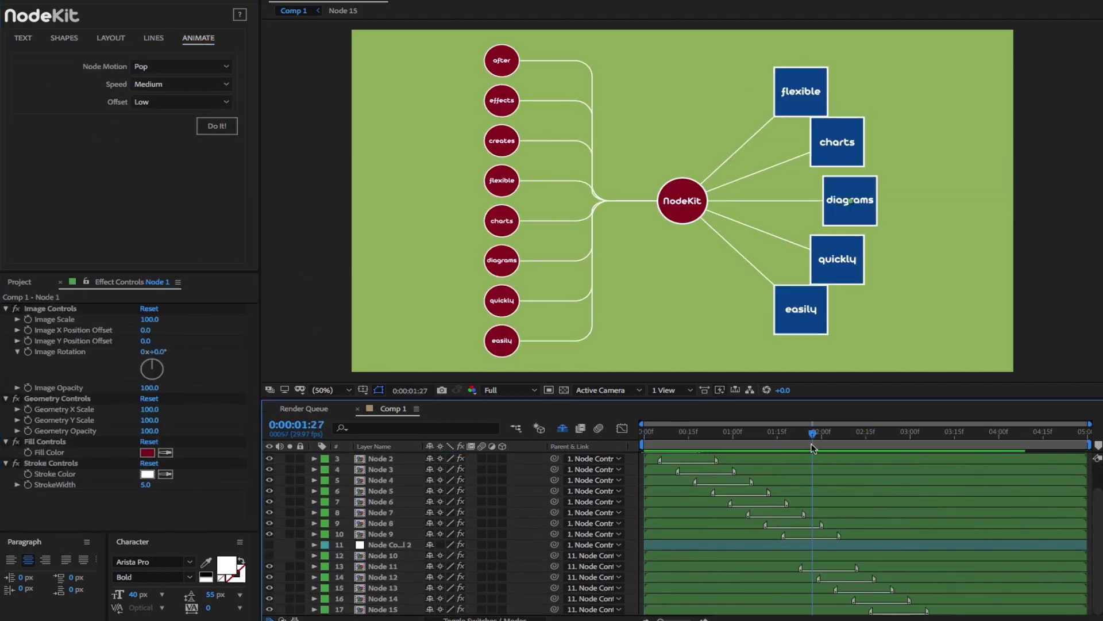
left_click_drag(813, 448, 886, 448)
left_click_drag(907, 584, 973, 585)
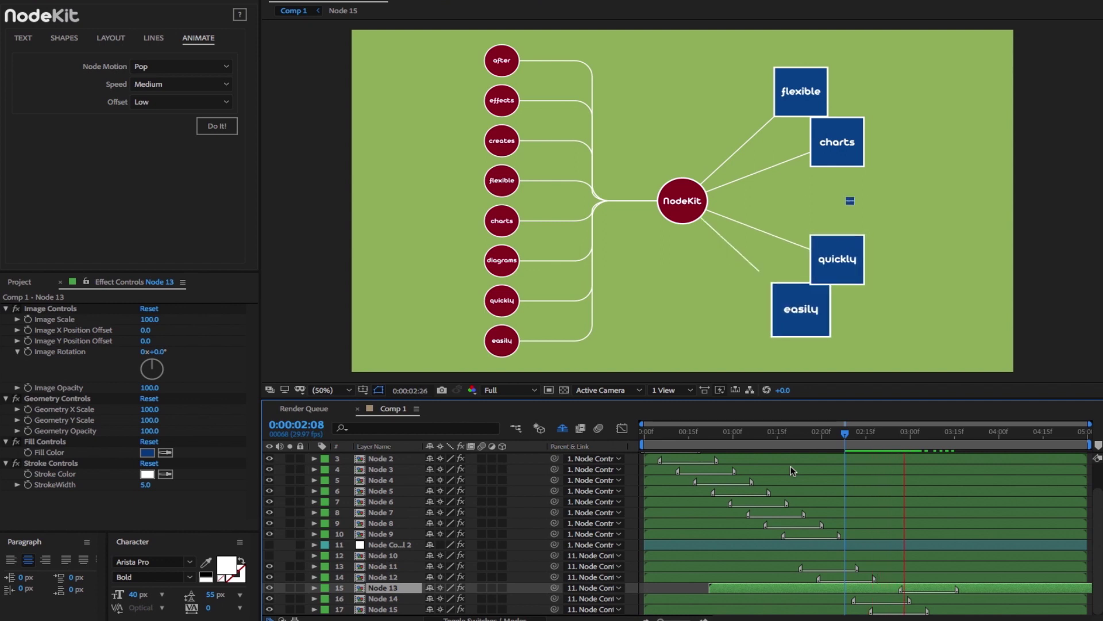
key("space")
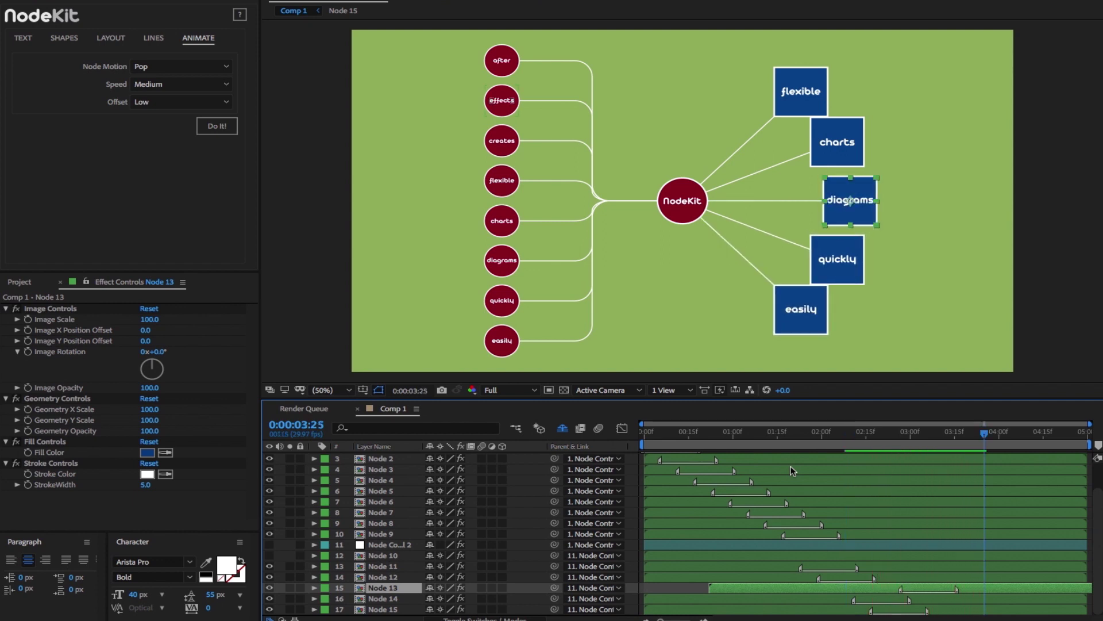
key("space")
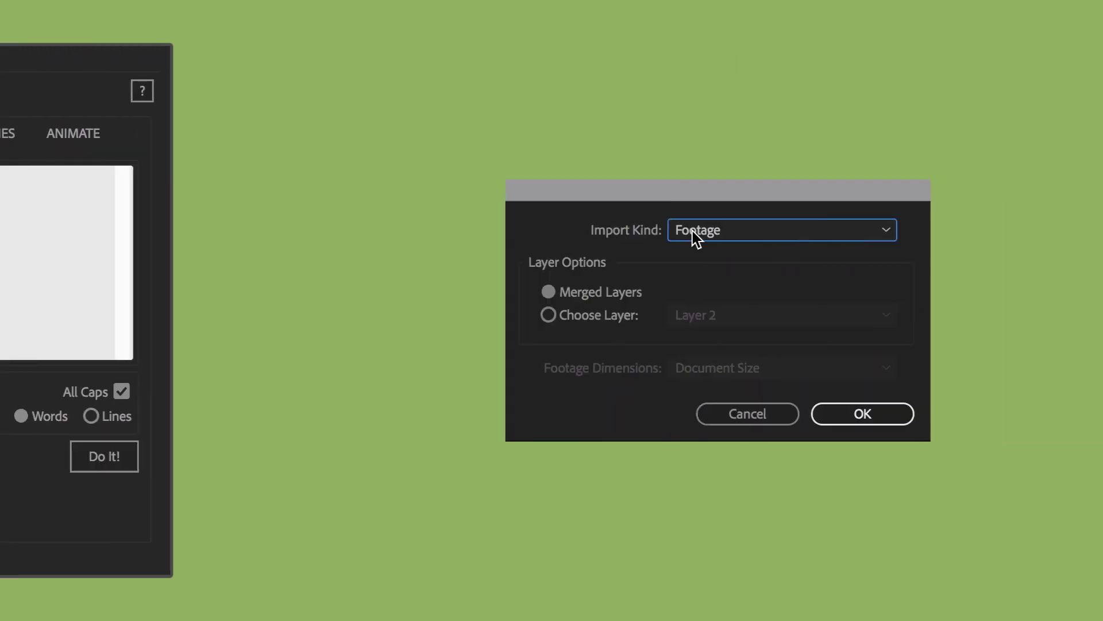
Import the layered file as a Composition with Layer Size footage dimensions
left_click(512, 230)
left_click(515, 278)
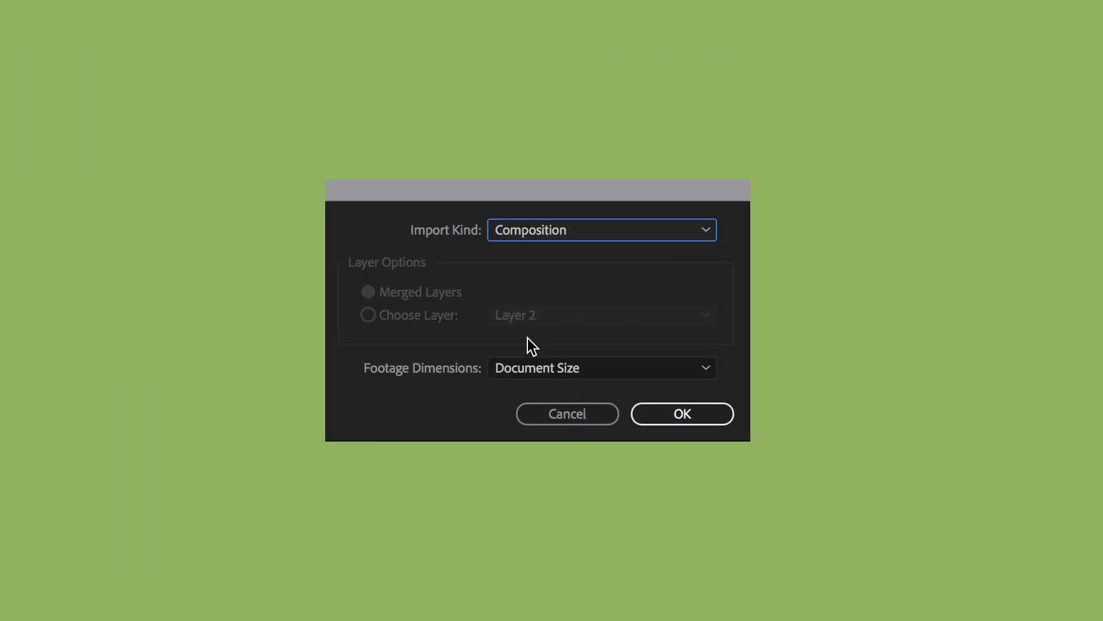
left_click(534, 368)
left_click(535, 393)
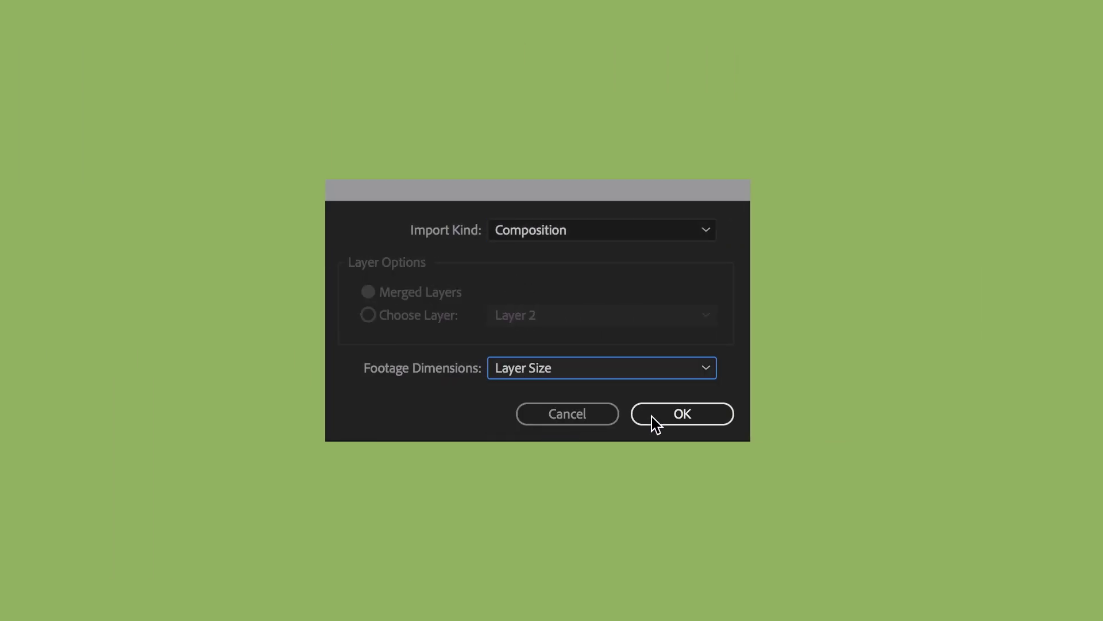
left_click(667, 414)
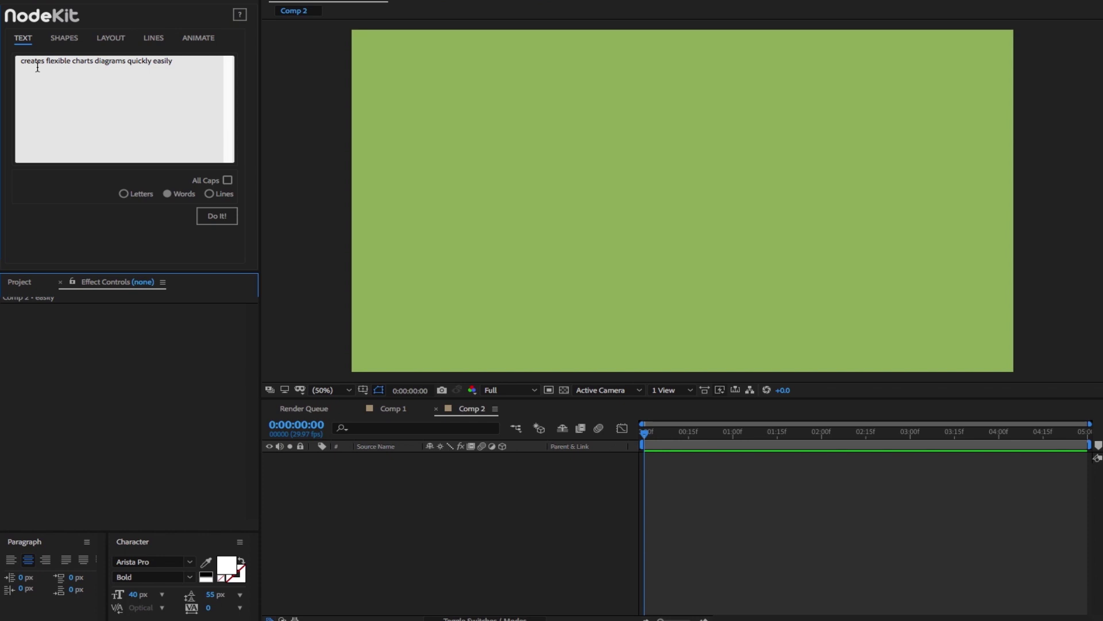
Split the sentence into six word layers and try the Lines, Words and Letters options
left_click(58, 421)
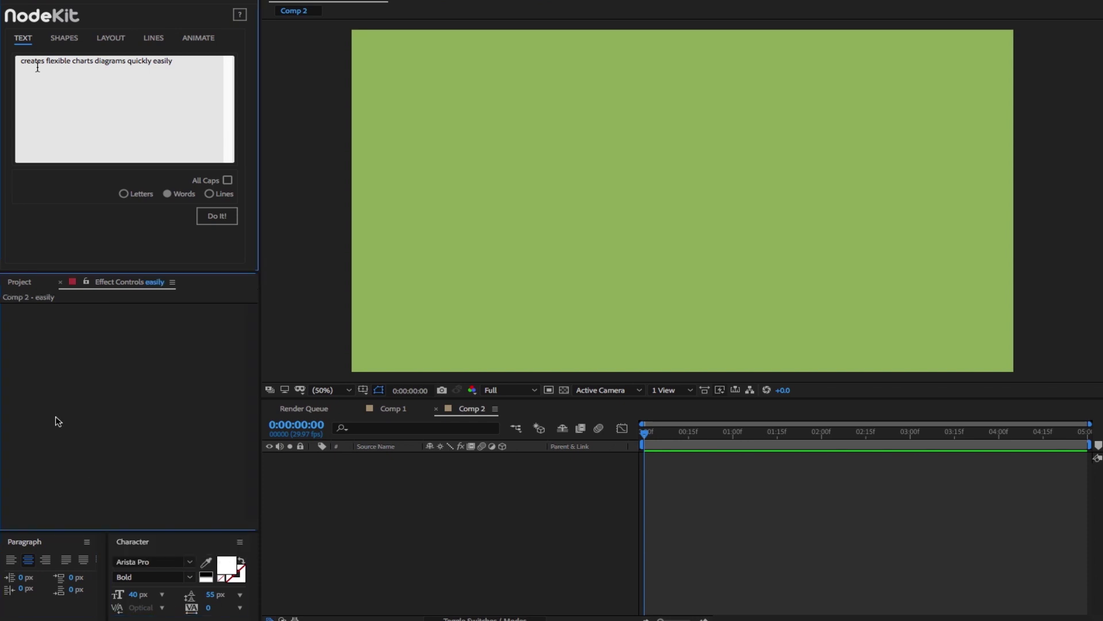
left_click(218, 217)
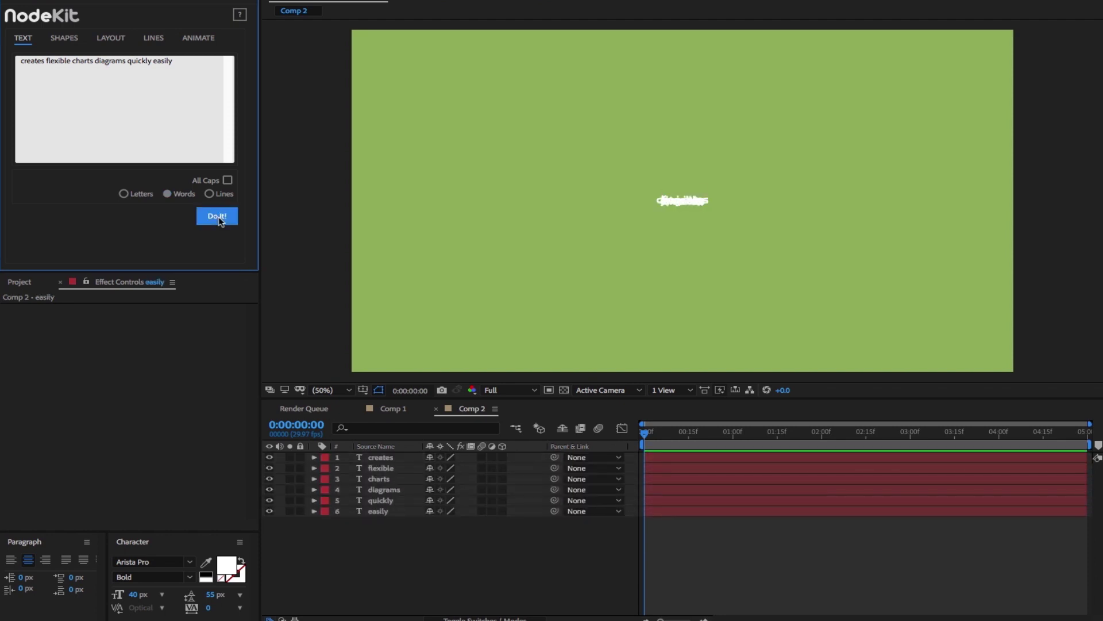
left_click(209, 193)
left_click(167, 193)
left_click(124, 193)
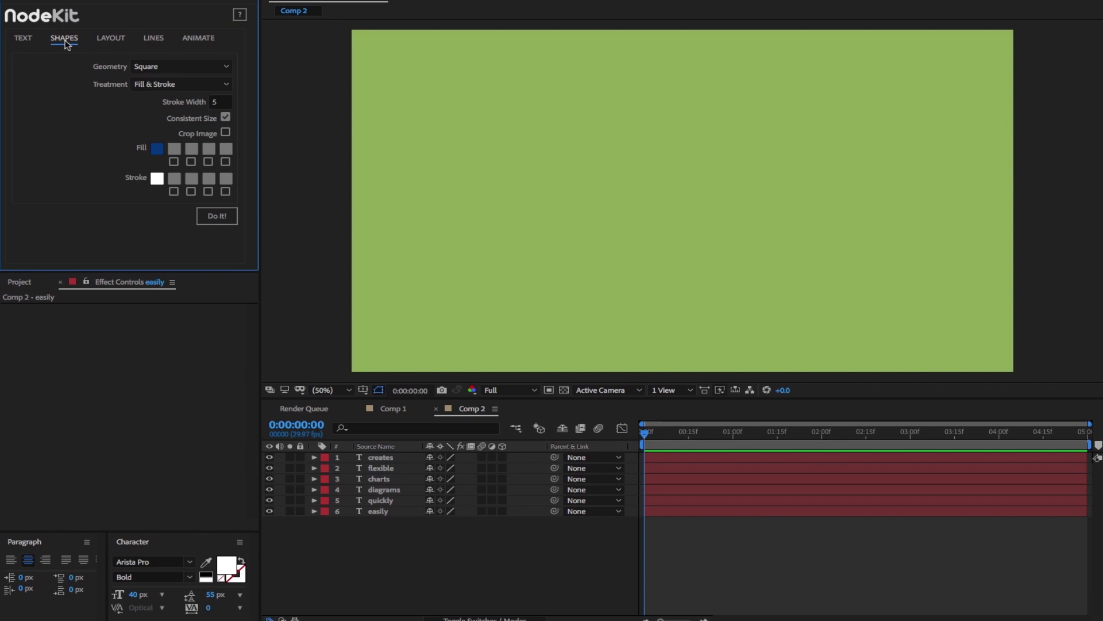
Build Circle nodes with blue fill and white stroke around the six words (Node 16–21)
left_click(140, 65)
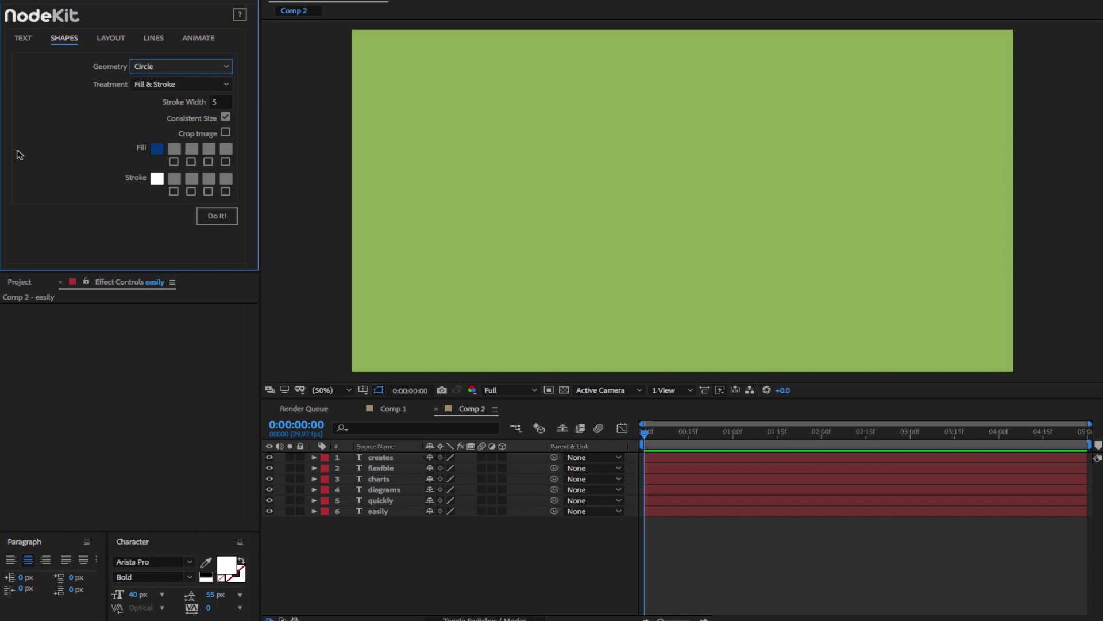
left_click(218, 216)
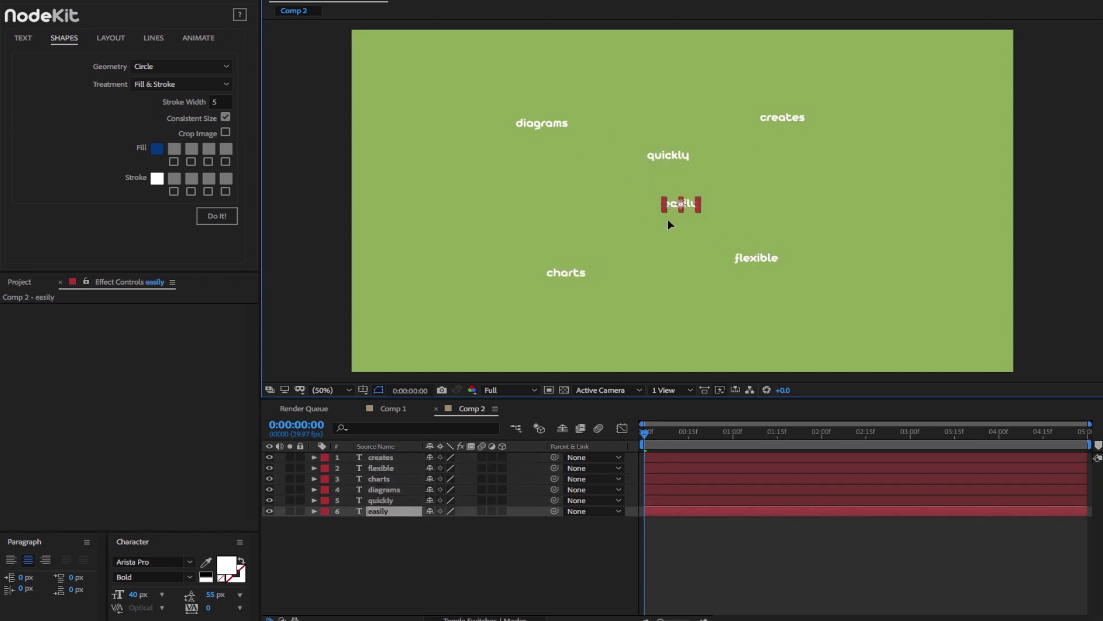
left_click(218, 216)
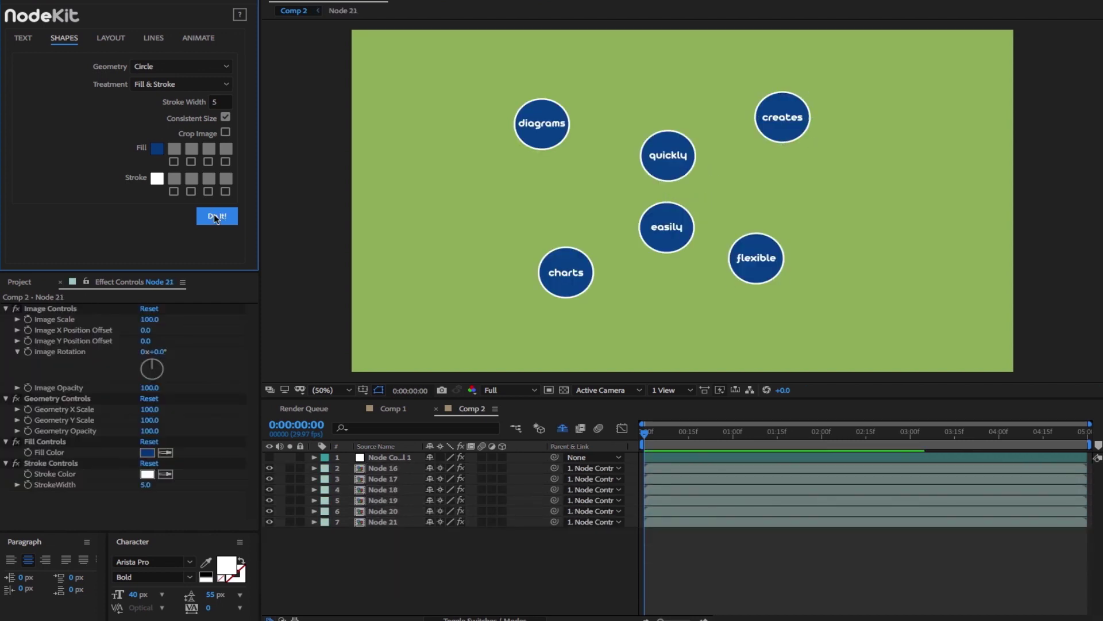
Turn off Consistent Size, undo and rebuild the nodes at varying sizes, then enable Crop Image
left_click(226, 117)
key("ctrl+z")
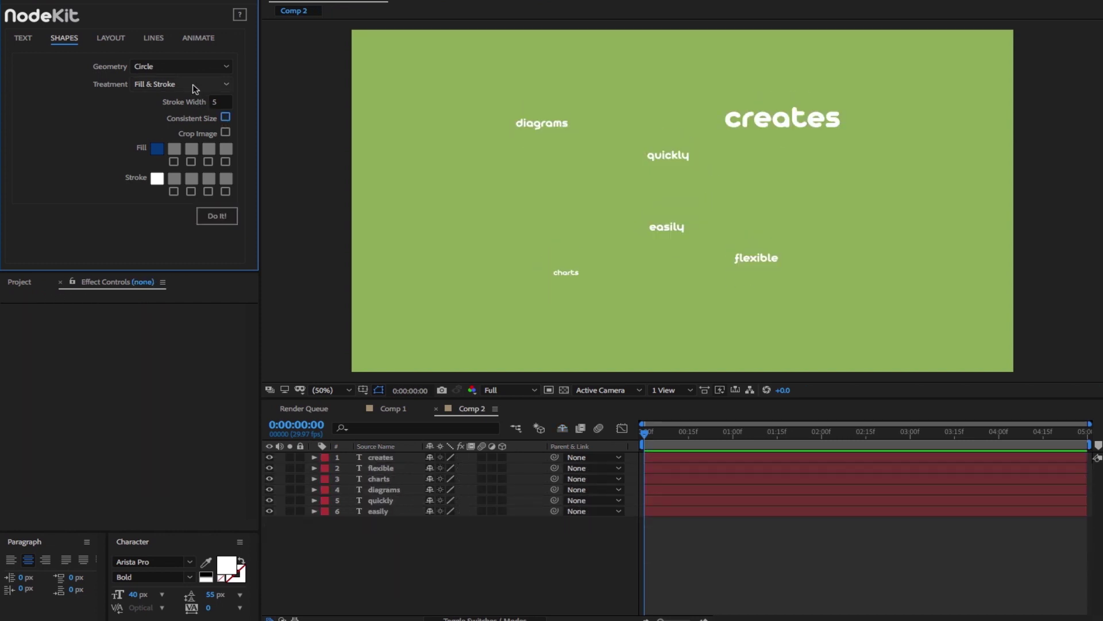
left_click(215, 216)
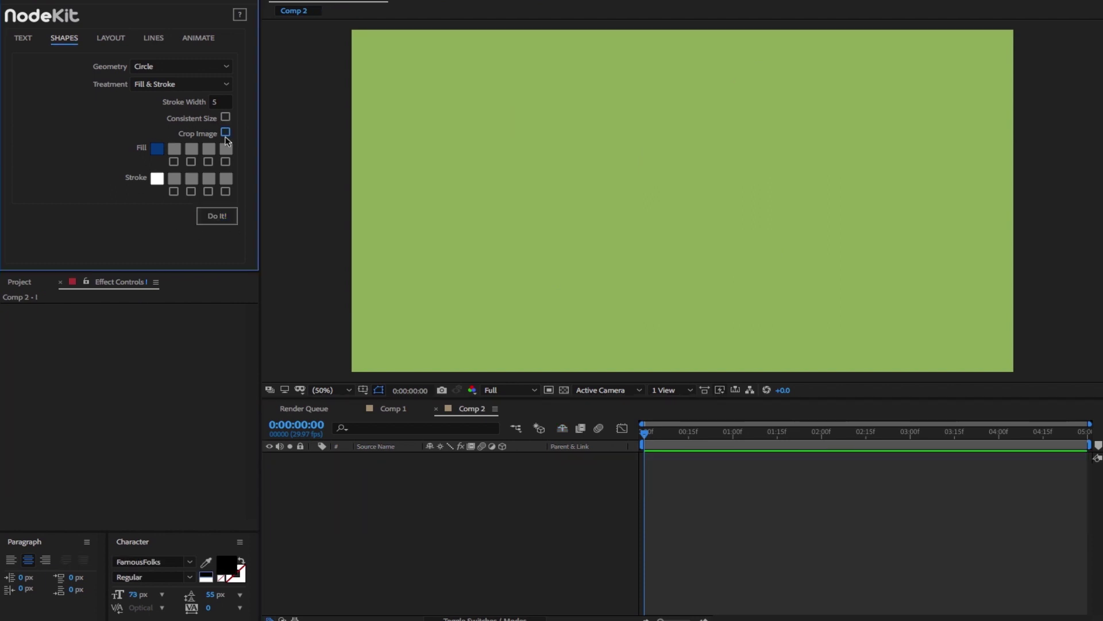
left_click(226, 132)
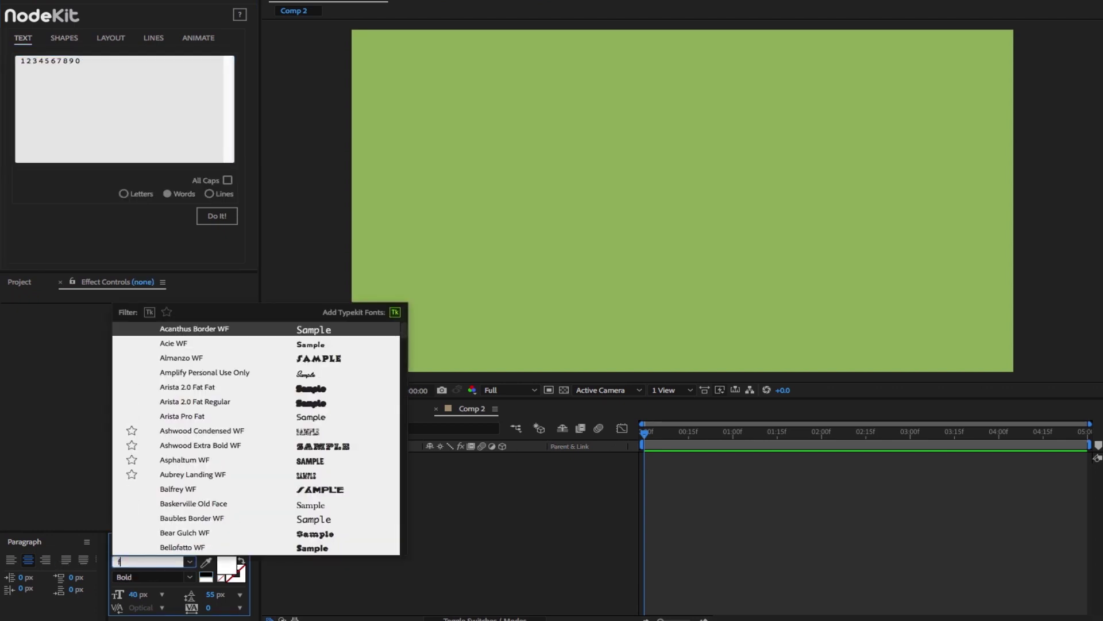
Apply the FamousFolks font to create face layers and wrap them in yellow, white-outlined circles
type("amou")
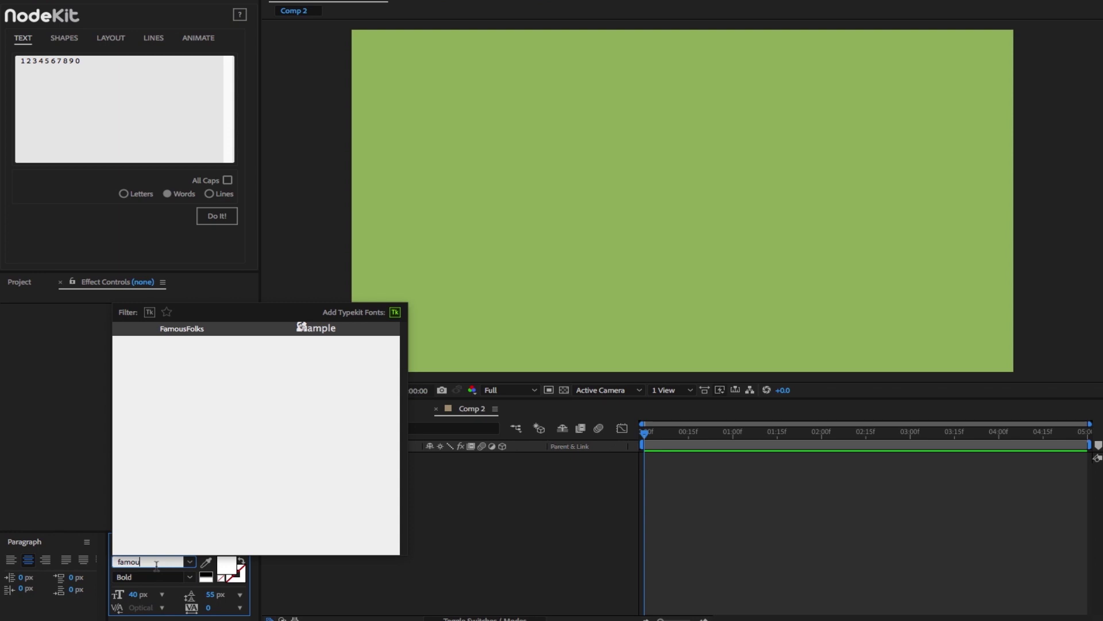
key("Return")
left_click(217, 216)
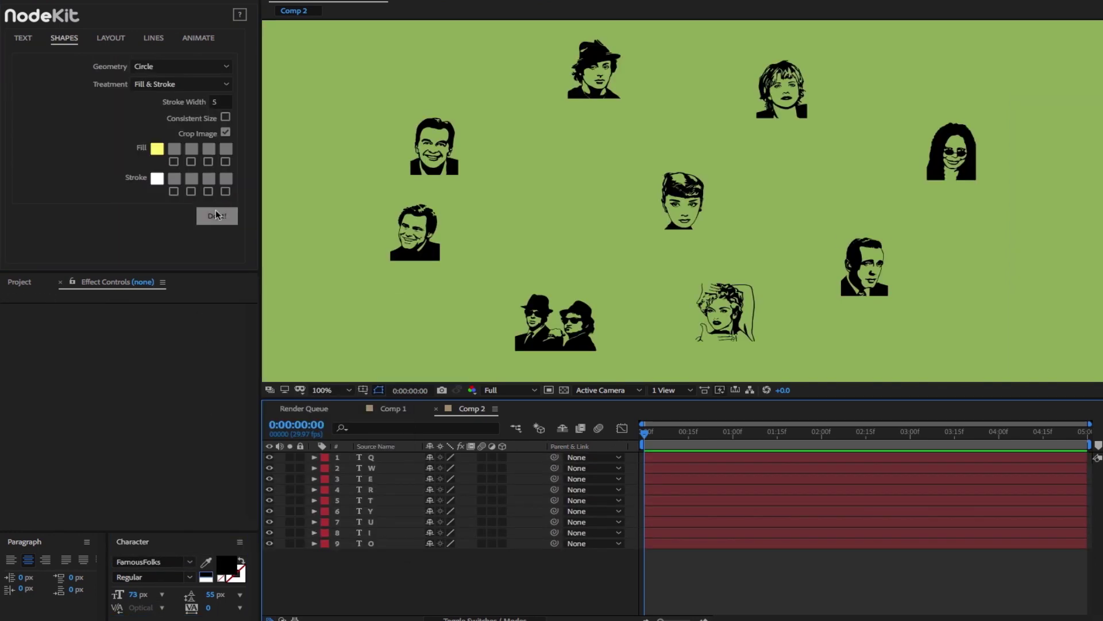
left_click(217, 215)
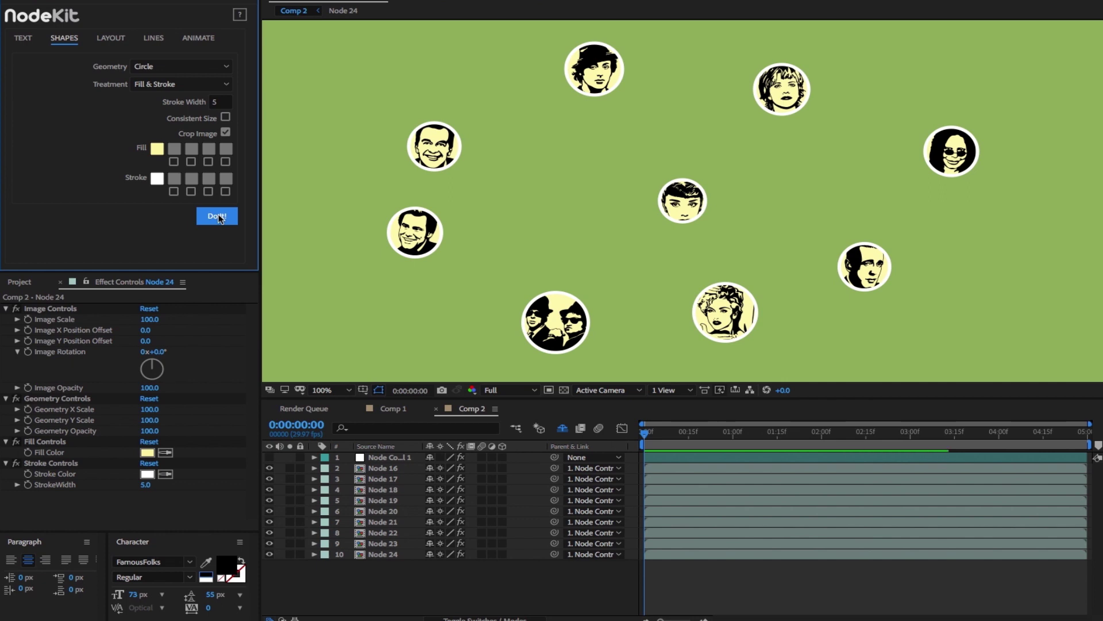
Select the Node Control 1 layer in the timeline
left_click(687, 457)
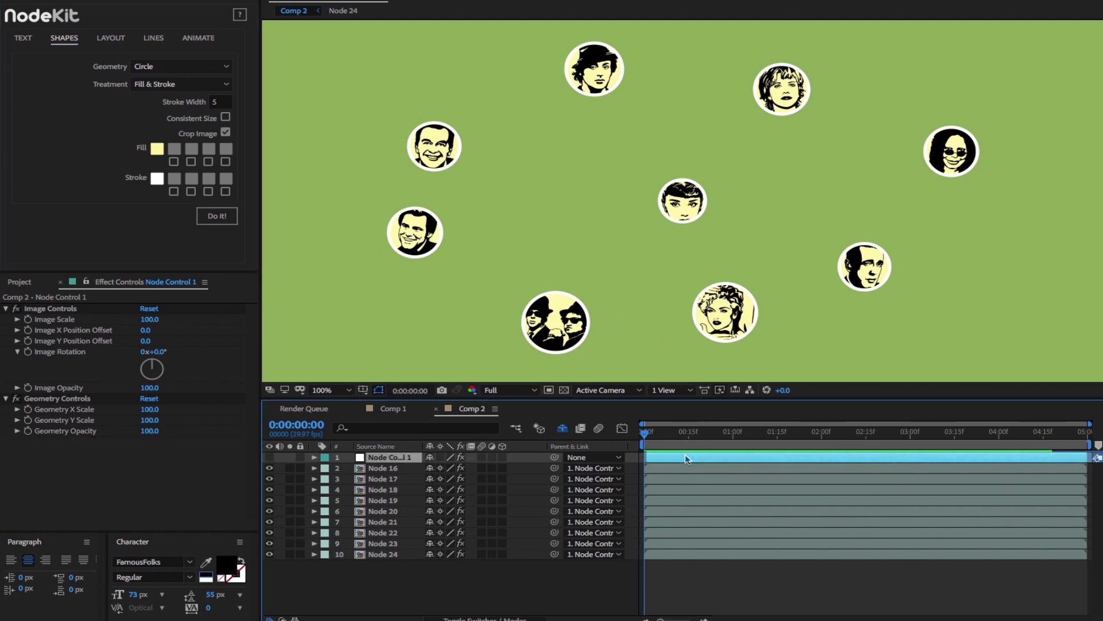
left_click(687, 458, "ctrl")
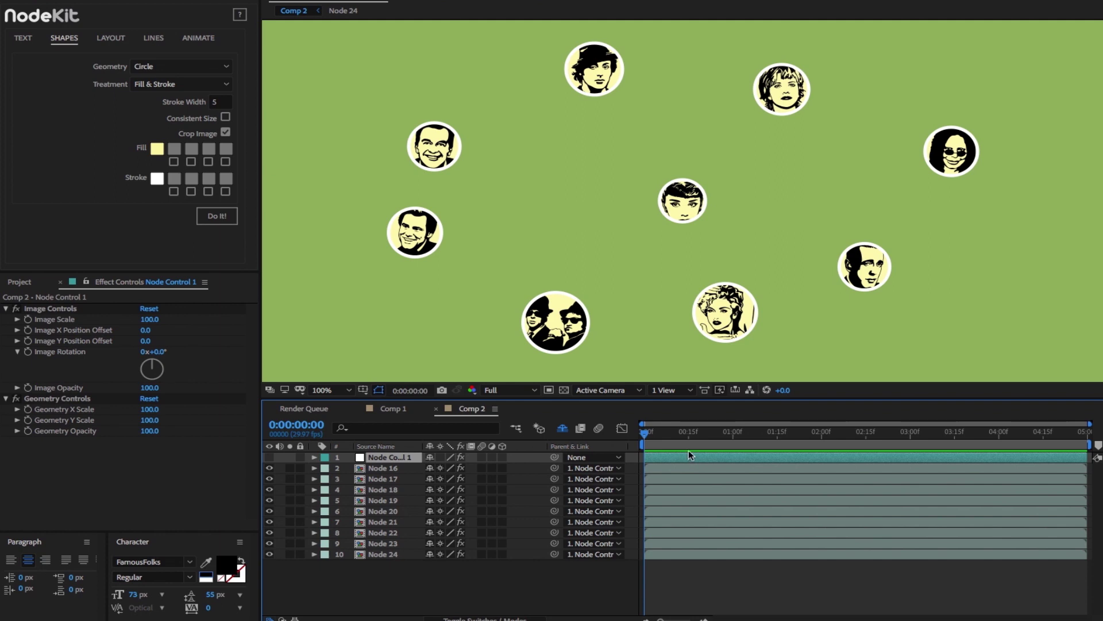
left_click(681, 466)
left_click(413, 551, "shift")
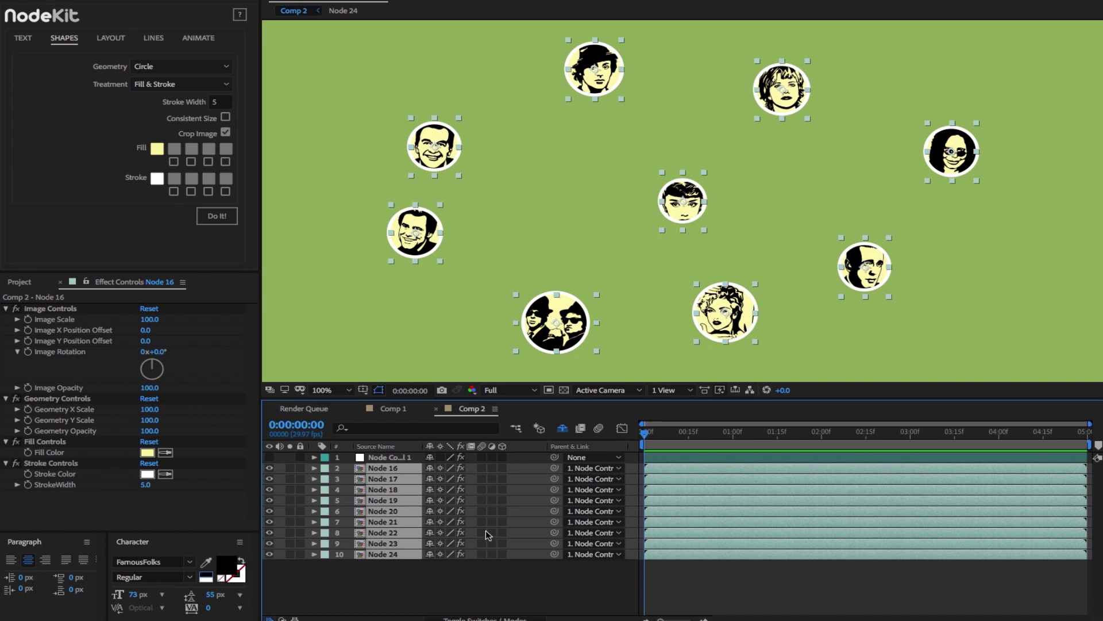
left_click(439, 577)
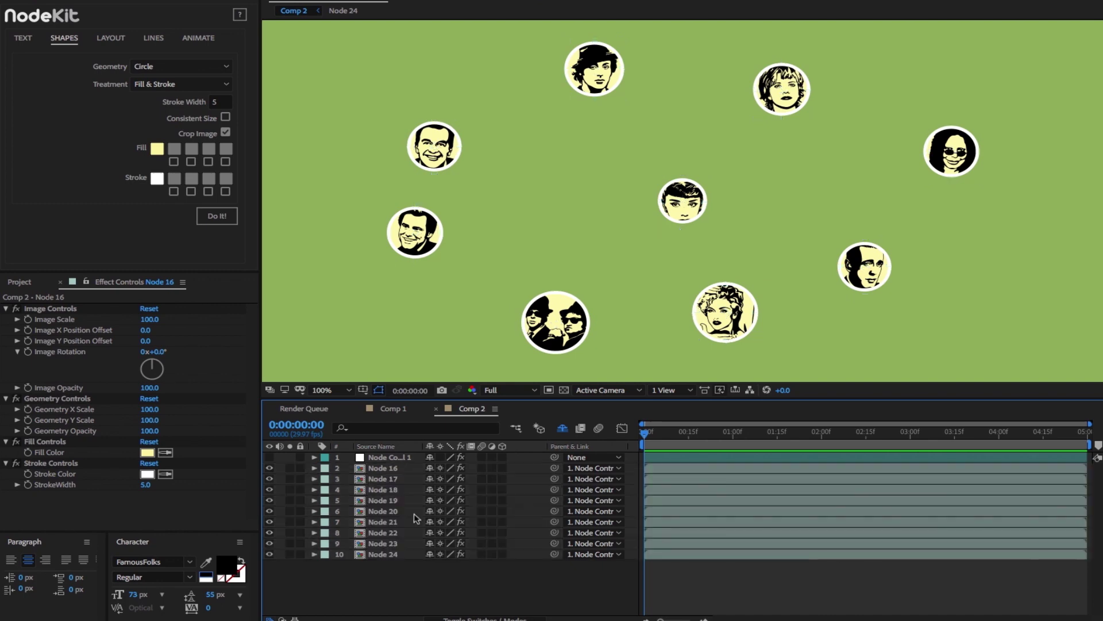
left_click(390, 457)
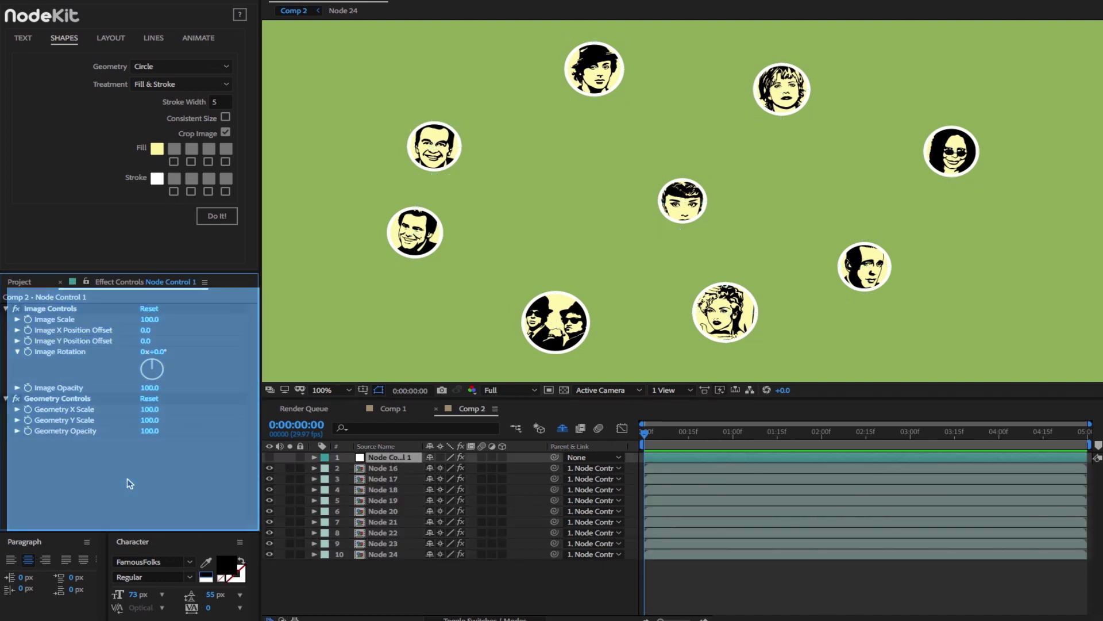
Set Image Scale to 83, reset Geometry X Scale to 100, and show the Project panel
left_click_drag(150, 319, 172, 319)
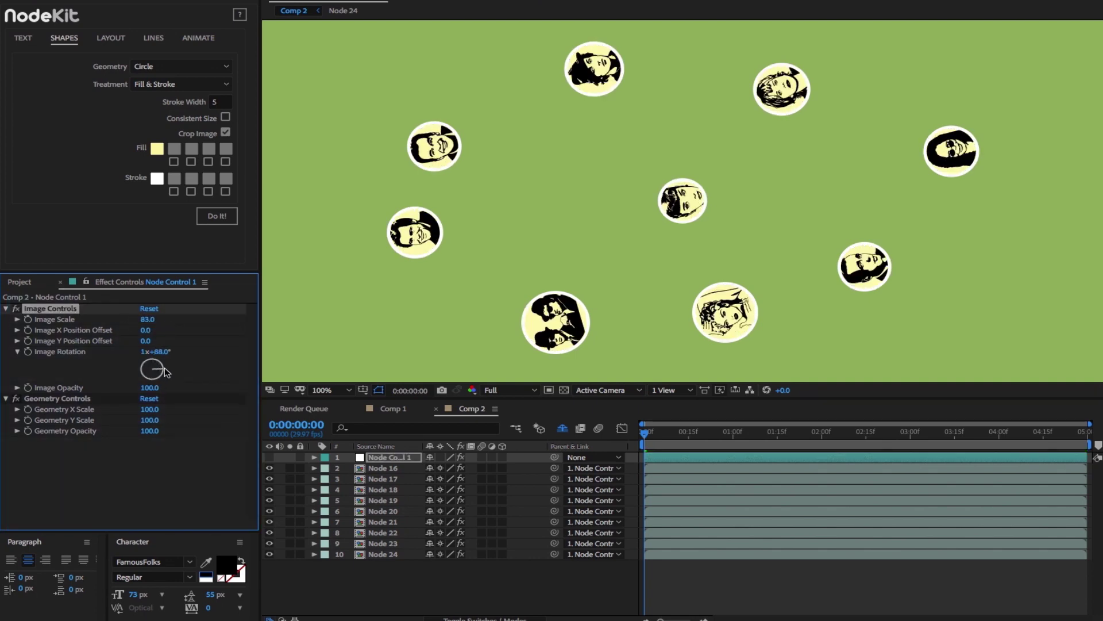
left_click_drag(149, 409, 207, 415)
left_click(149, 398)
left_click_drag(146, 340, 153, 351)
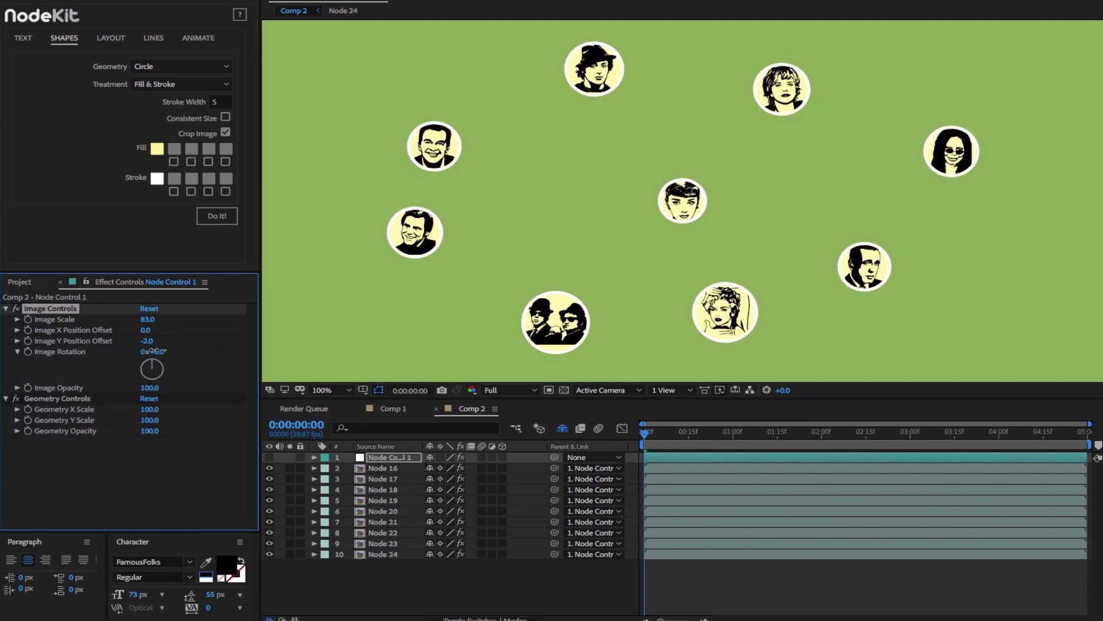
left_click(19, 281)
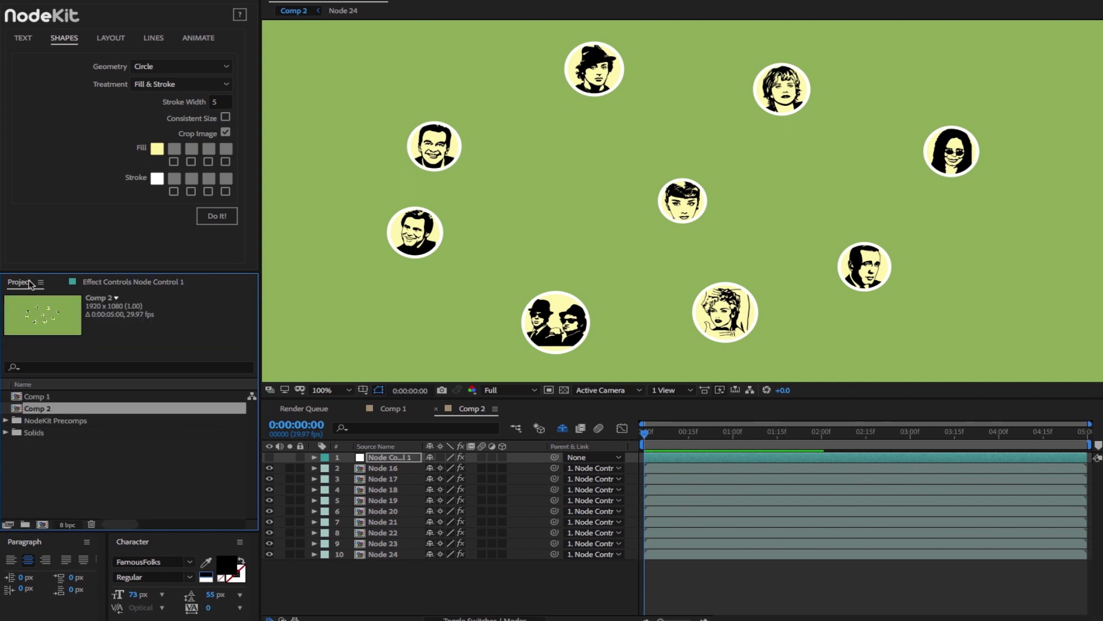
Open the Node 17 precomp, solo its circle and face layers, then return to Comp 2
left_click(6, 420)
scroll(22, 428, "down", 5)
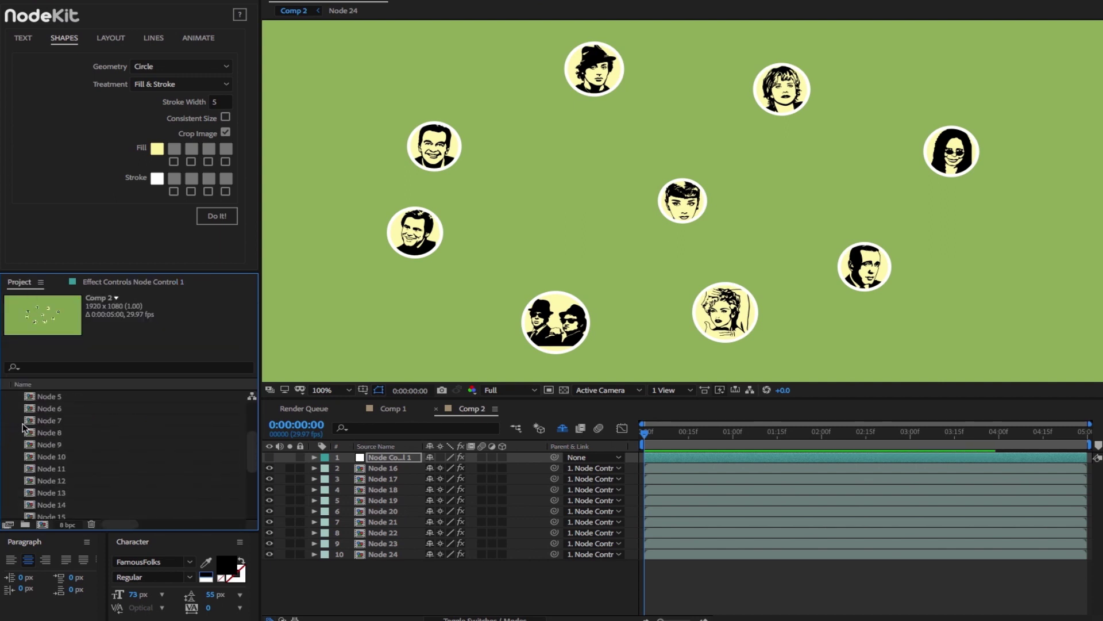
double_click(391, 478)
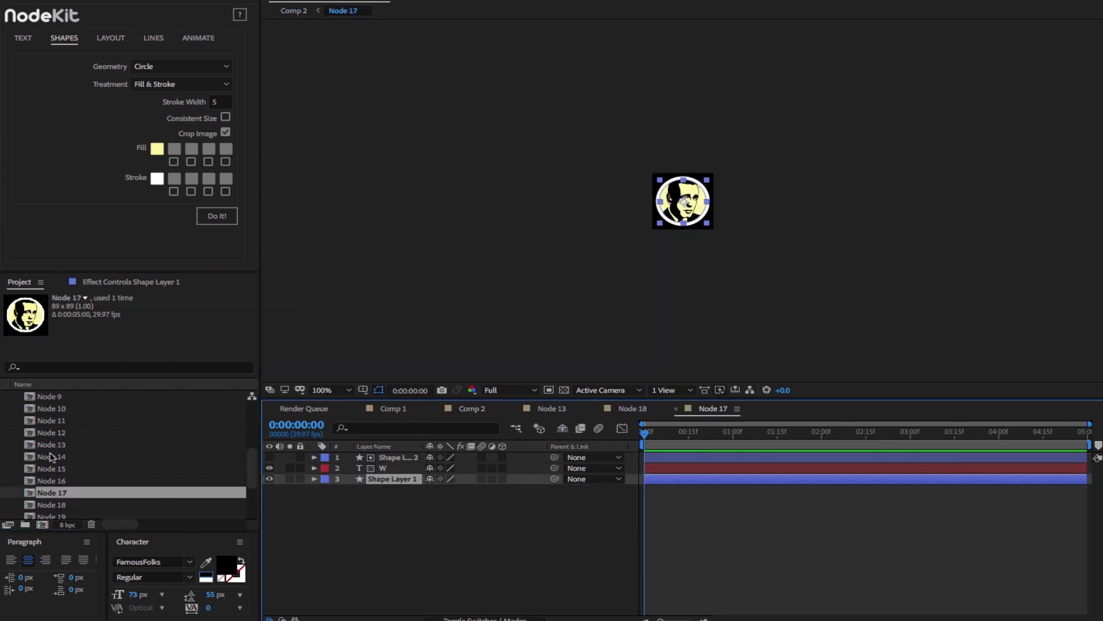
left_click(399, 479)
left_click(290, 479)
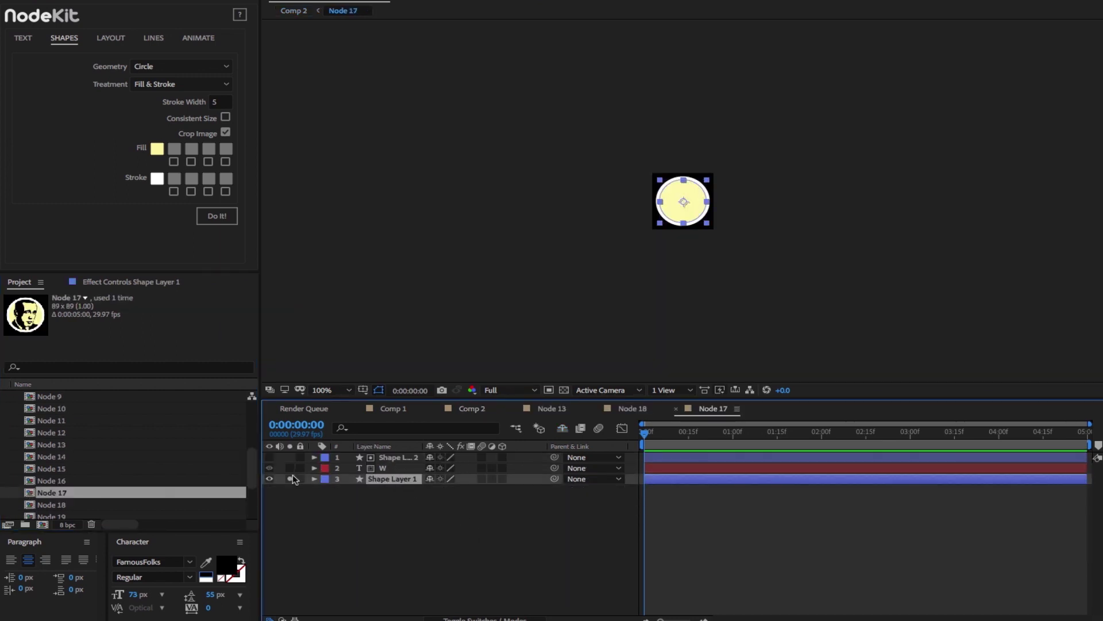
left_click(289, 467)
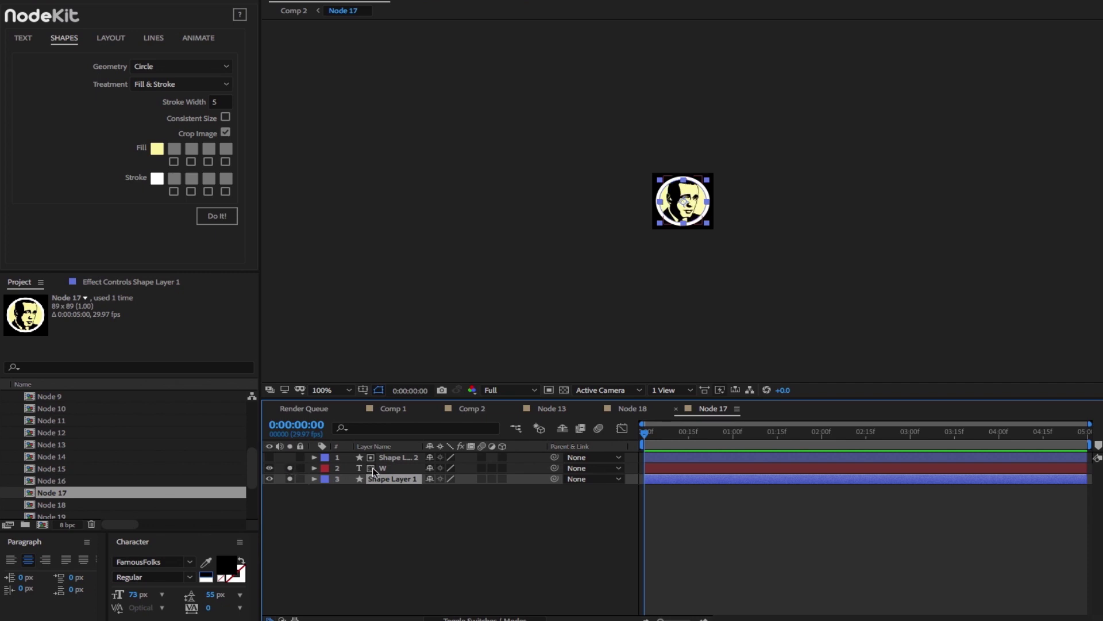
key("shift+Escape")
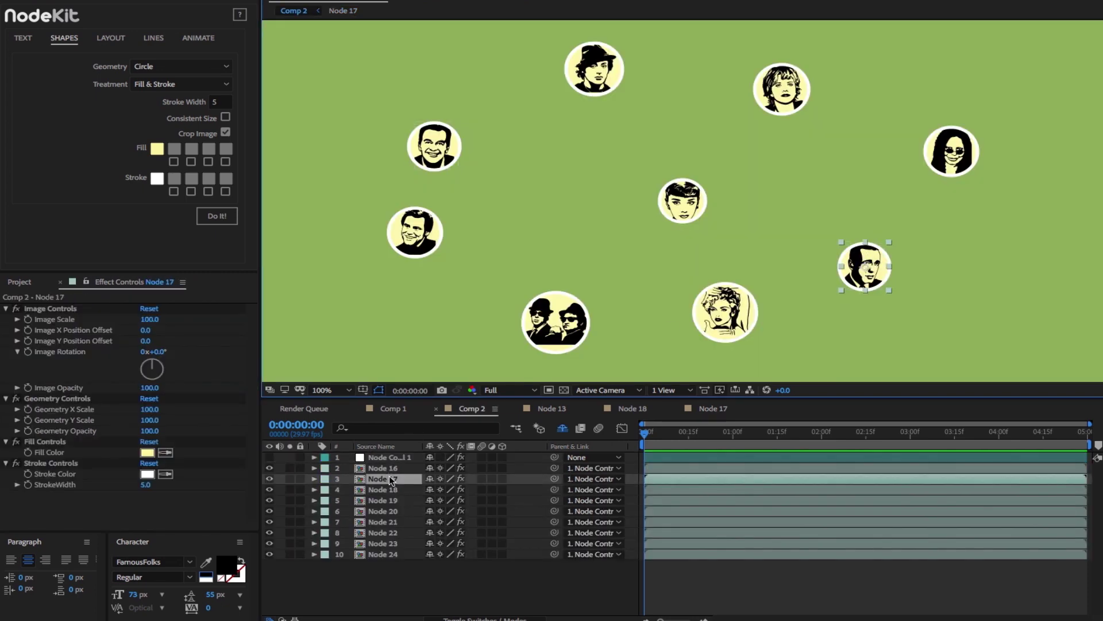
Rotate the whole node layout 36° with Node Control 1, after undoing a trial Node 22 resize
left_click(96, 376)
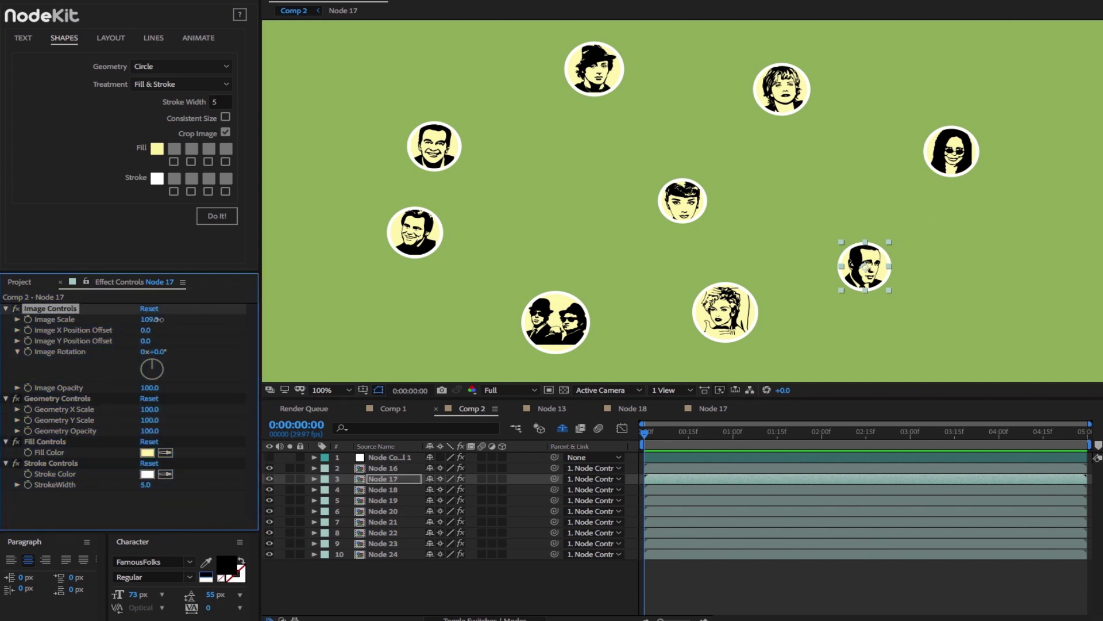
left_click_drag(415, 232, 555, 231)
key("s")
key("ctrl+z")
key("ctrl+z")
key("ctrl+z")
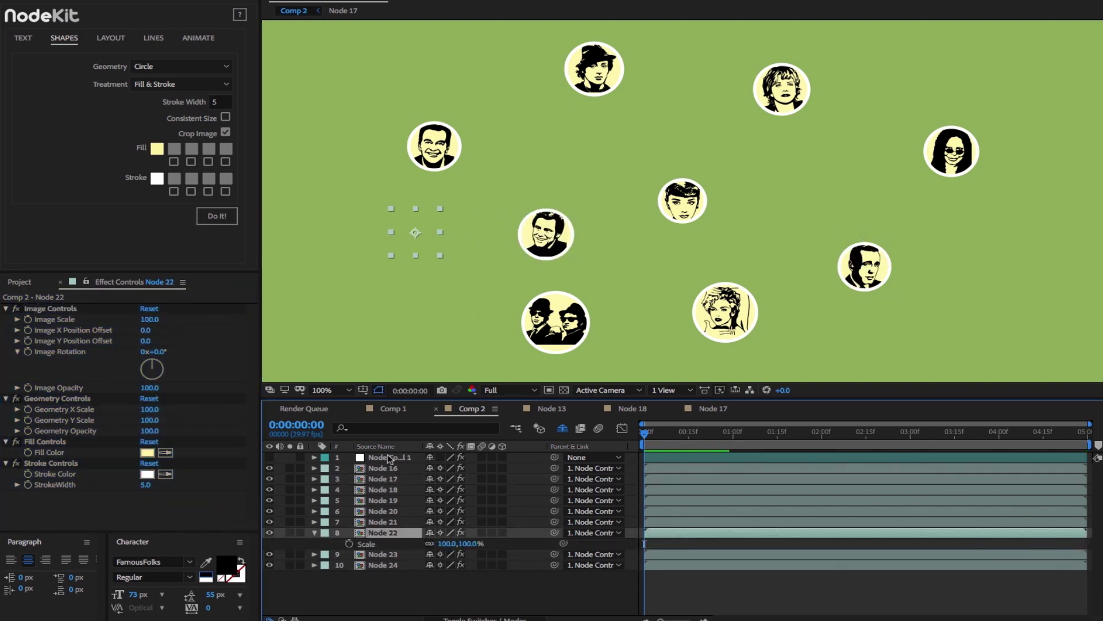
left_click_drag(439, 468, 461, 468)
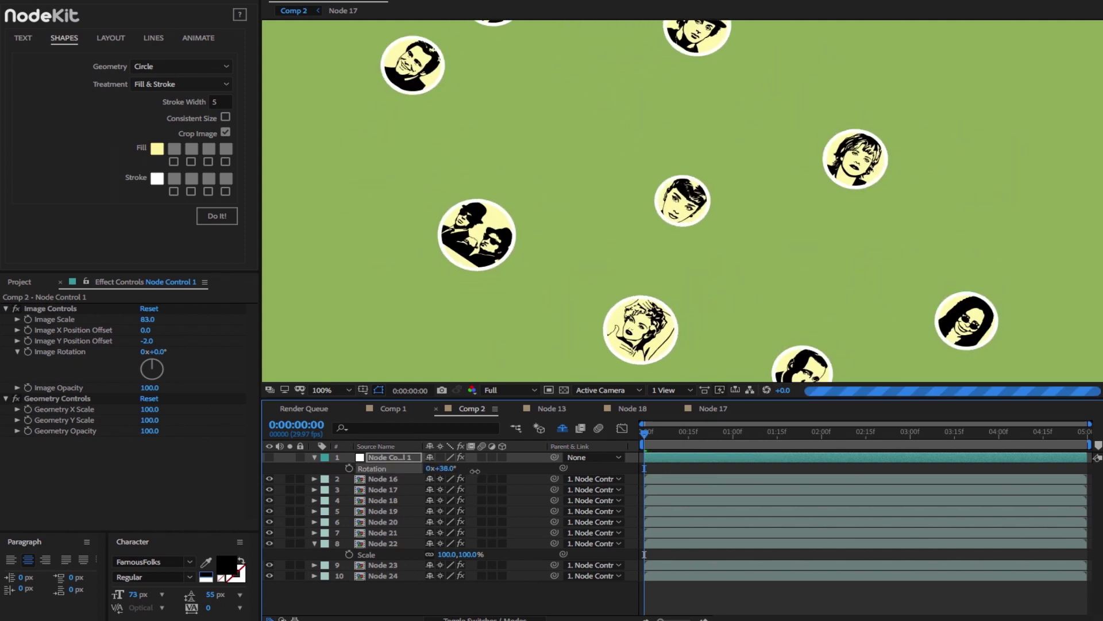
Scale Node 21 up to 212% and Node 22 down to 35%
left_click(383, 532)
key("s")
left_click_drag(453, 543, 528, 549)
left_click(382, 554)
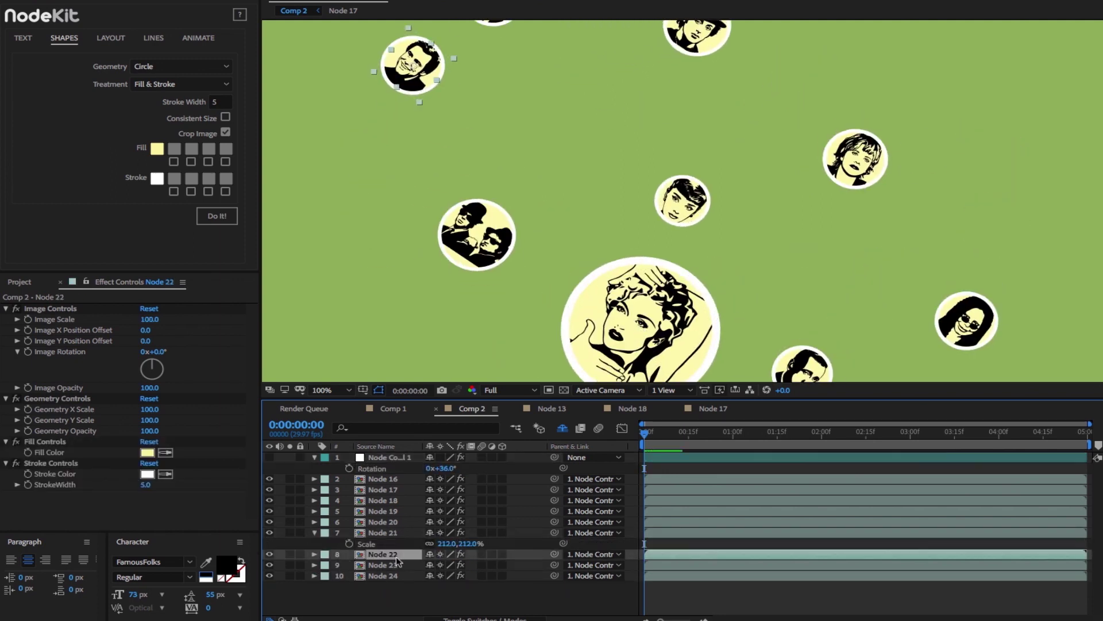
key("s")
left_click_drag(454, 565, 411, 565)
left_click_drag(632, 288, 384, 270)
Pull Node 18 and the right face node inward and set Node 18's Image Scale to 129
left_click_drag(477, 236, 610, 194)
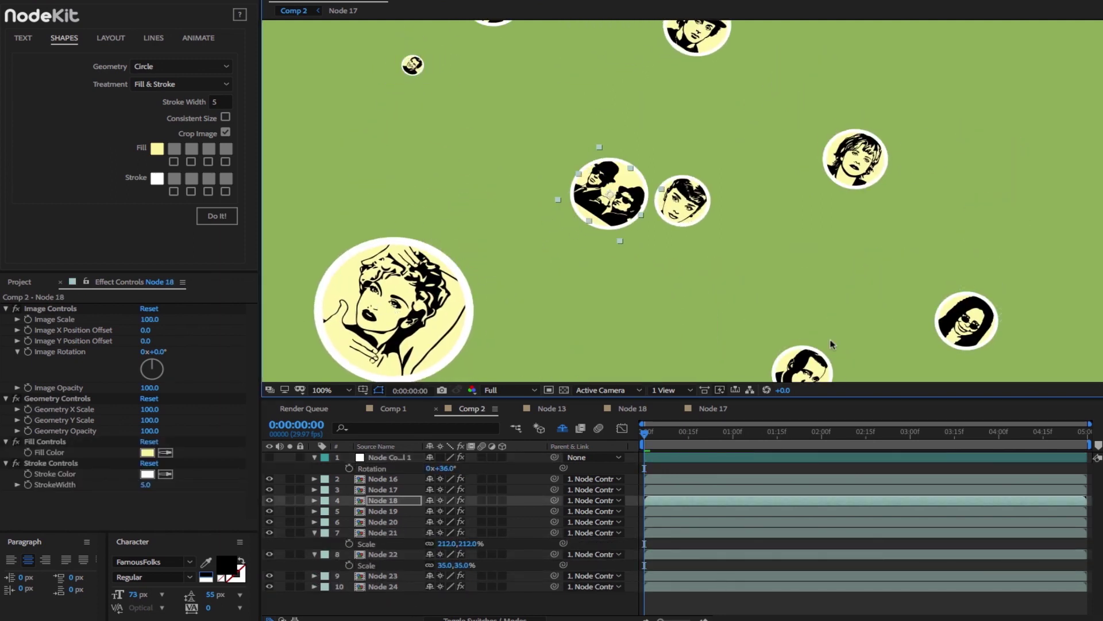
left_click_drag(855, 161, 782, 177)
left_click(608, 194)
left_click_drag(150, 319, 166, 319)
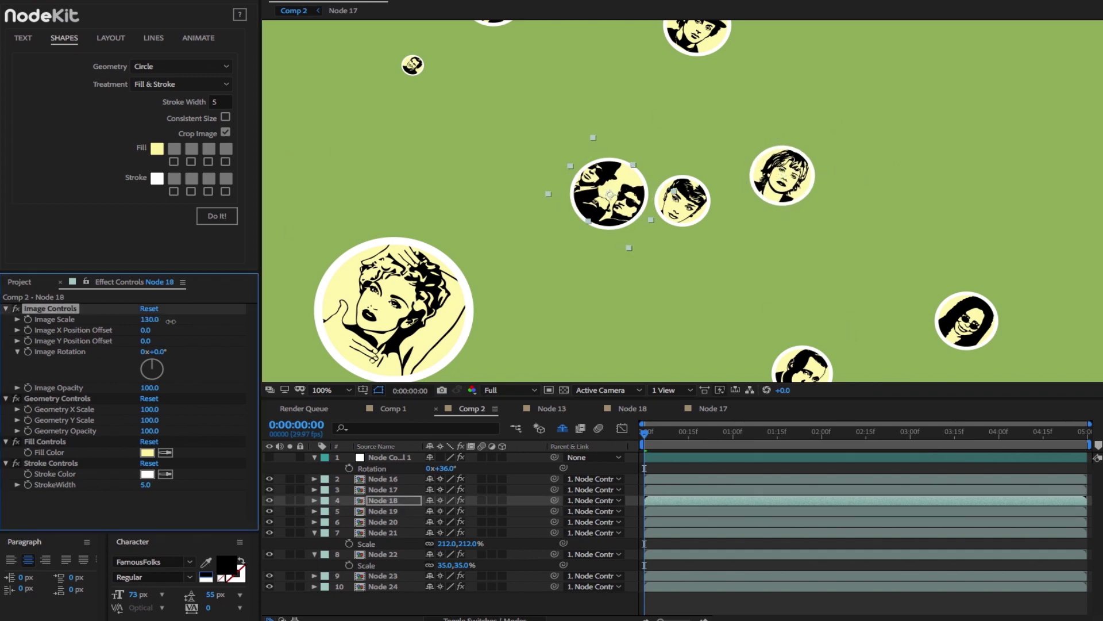
left_click(562, 428)
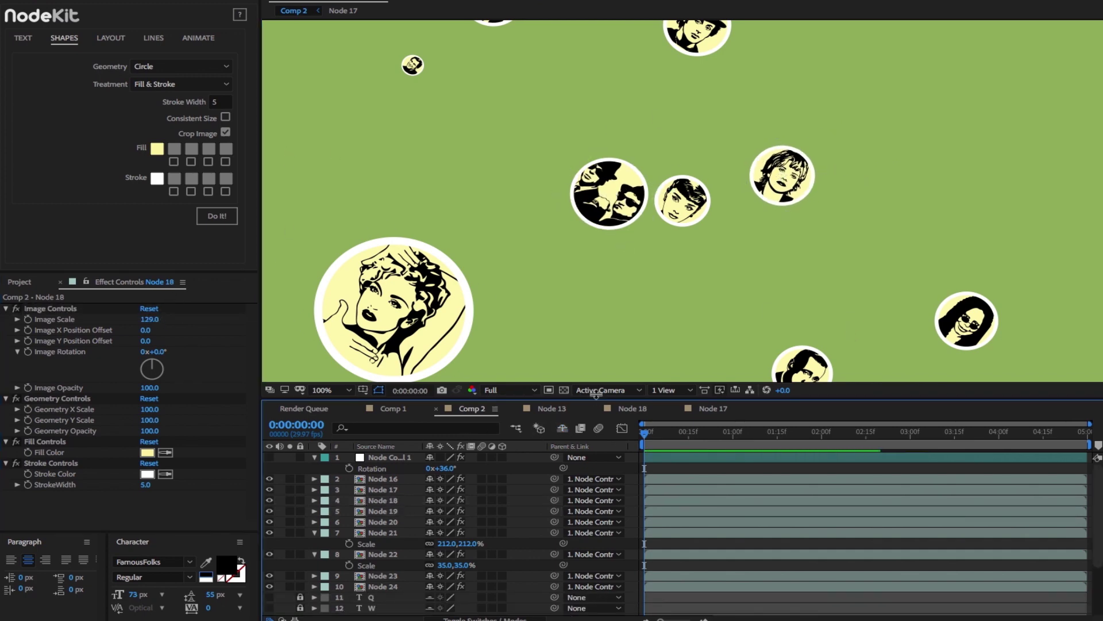
left_click_drag(597, 398, 612, 130)
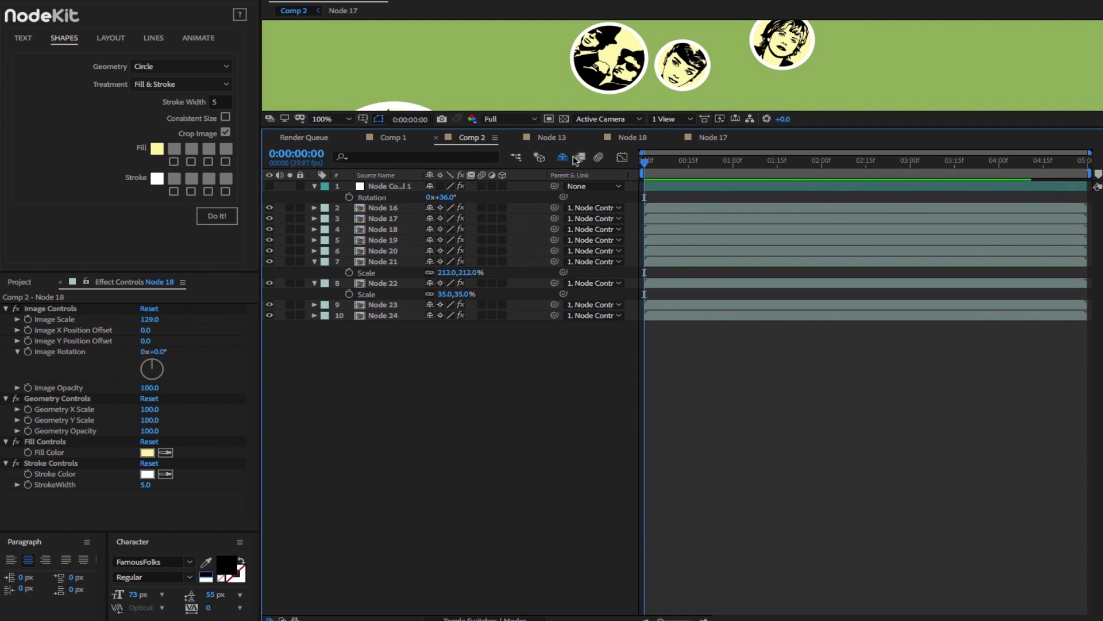
Turn off Shy to reveal letter layers Q through O, then run NodeKit_ContentCleaner_v1_01.jsxbin
left_click(565, 158)
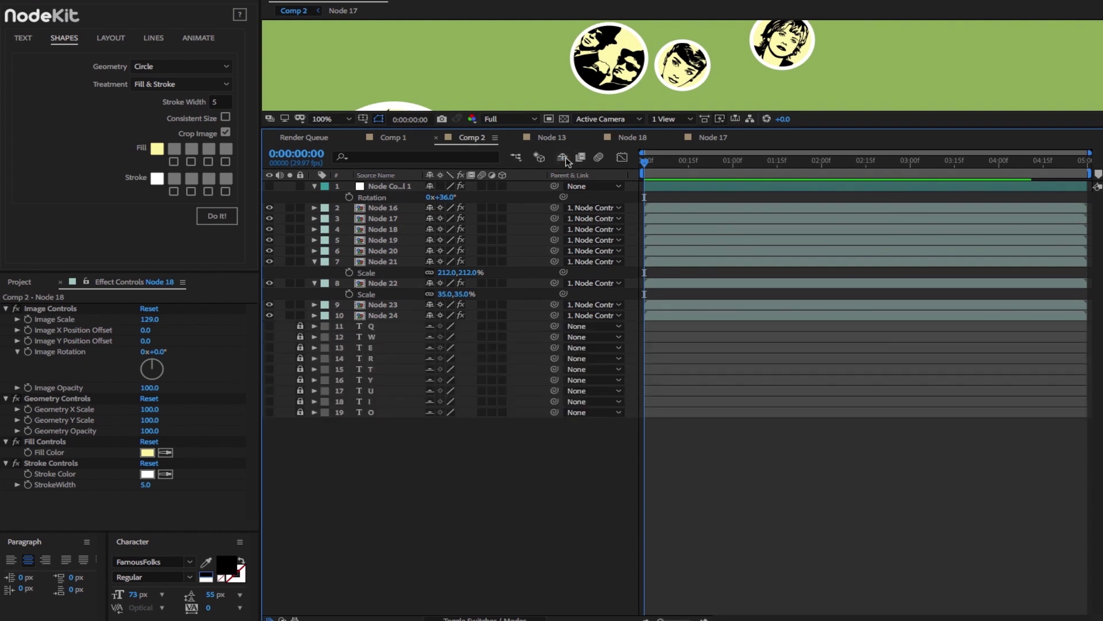
left_click(51, 1)
scroll(91, 426, "down", 10)
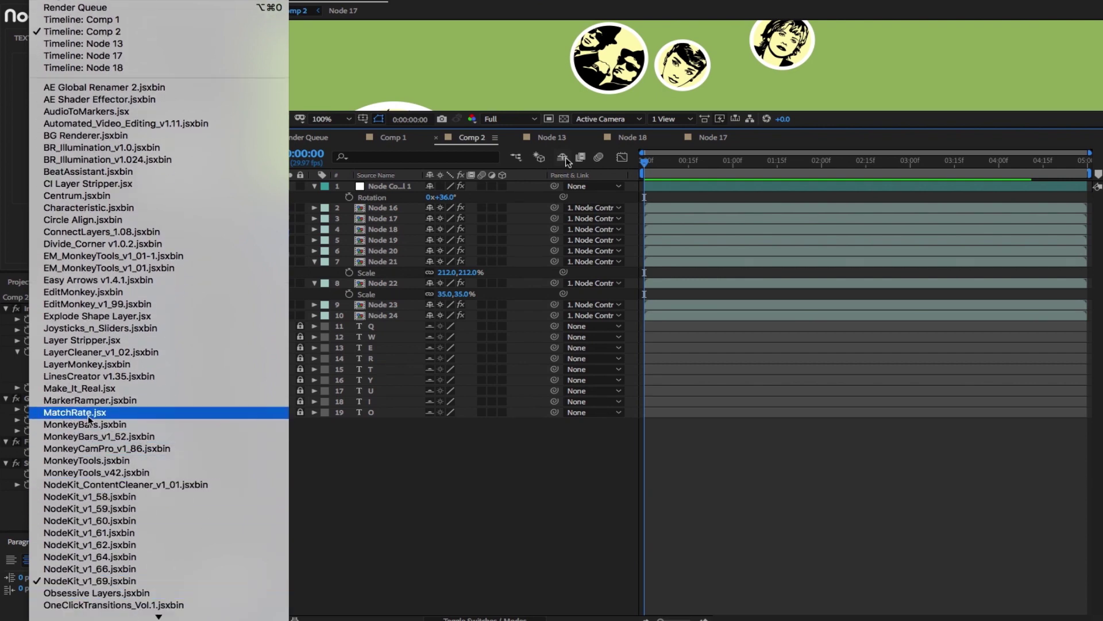
left_click(93, 486)
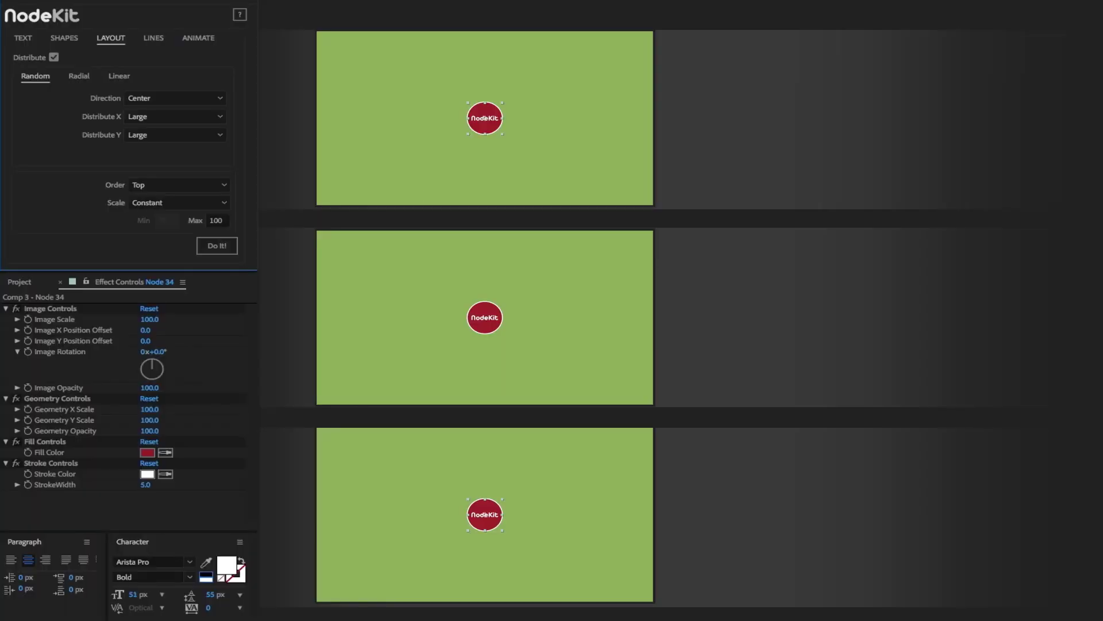
Run the Random layout with Scale Constant, then Random, then First Layer Max (Min 70, Max 100)
left_click(224, 246)
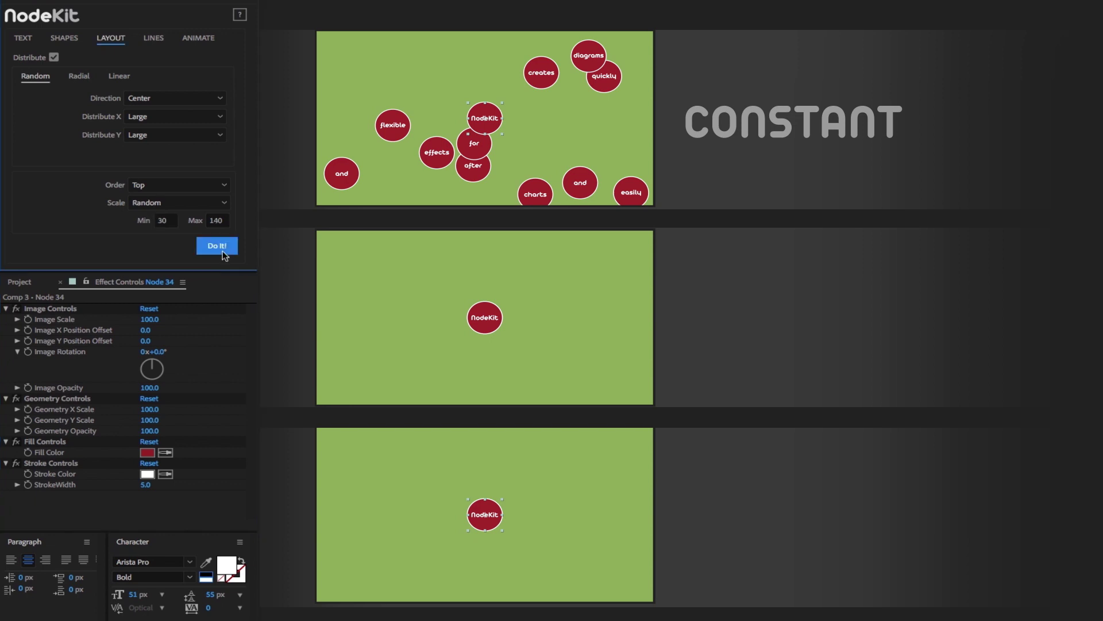
left_click(224, 251)
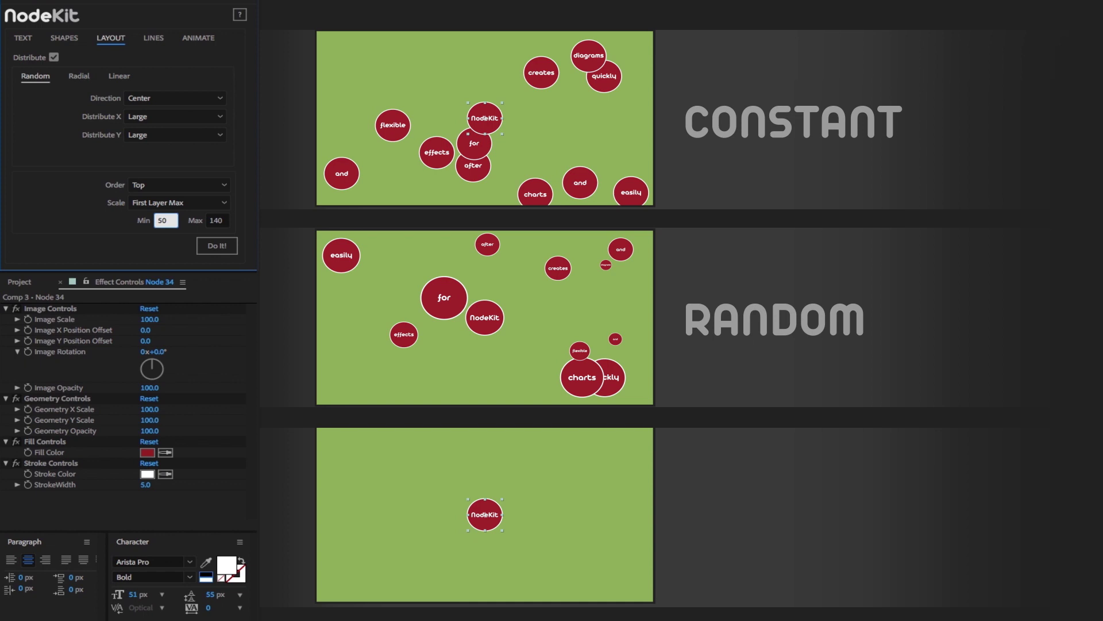
left_click(212, 247)
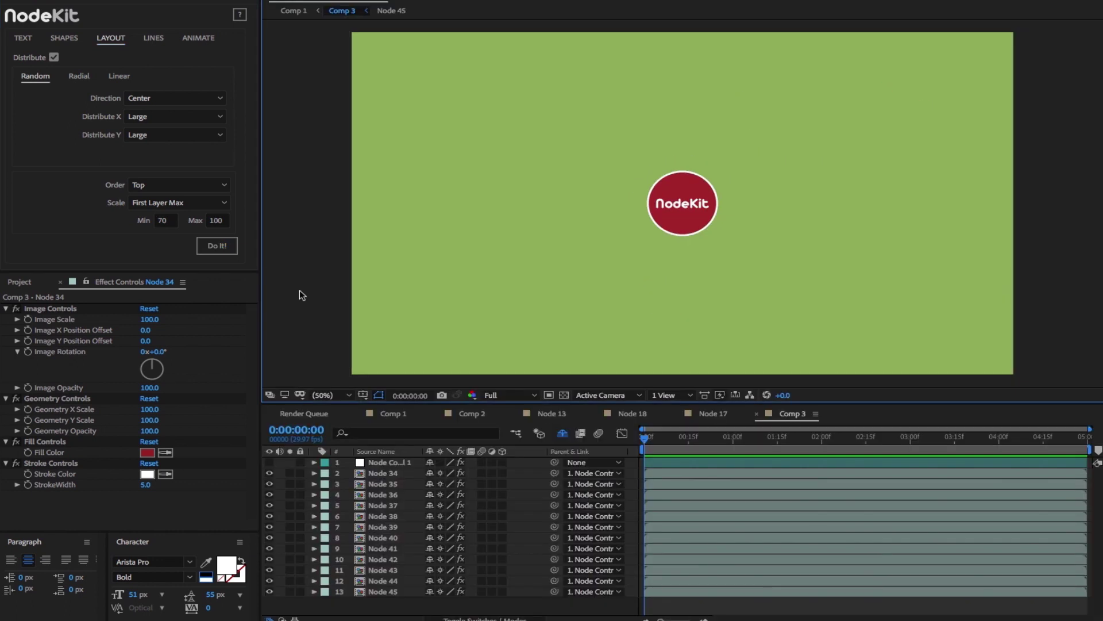
Randomly lay out word nodes at 70–100%, move 'after' off 'effects', then apply a Radial Circle layout
left_click(224, 251)
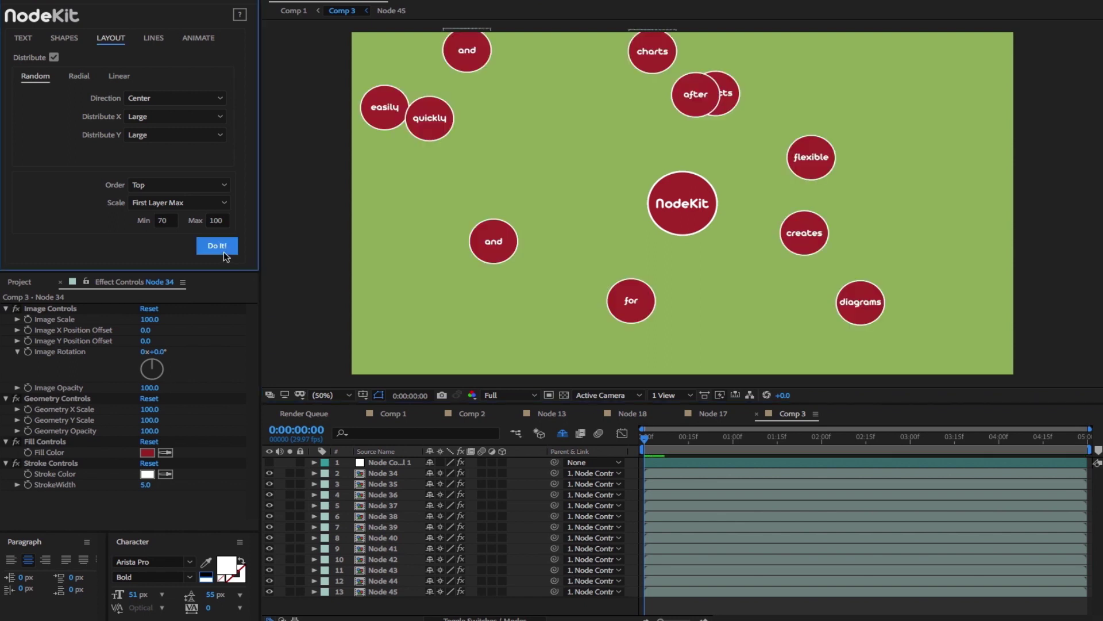
left_click(696, 99)
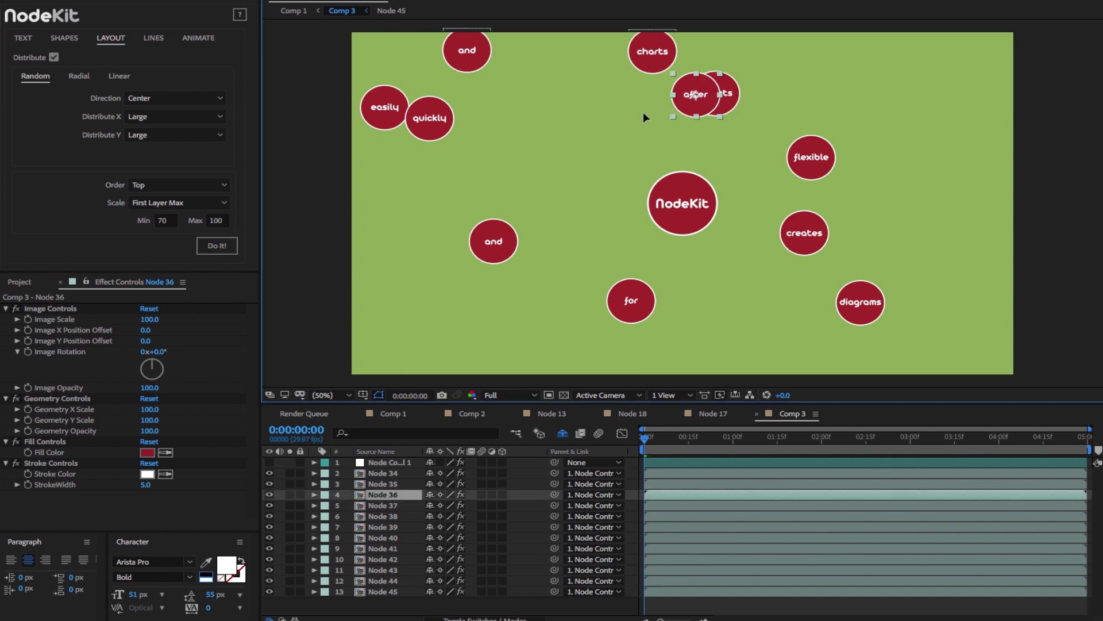
left_click_drag(697, 94, 600, 131)
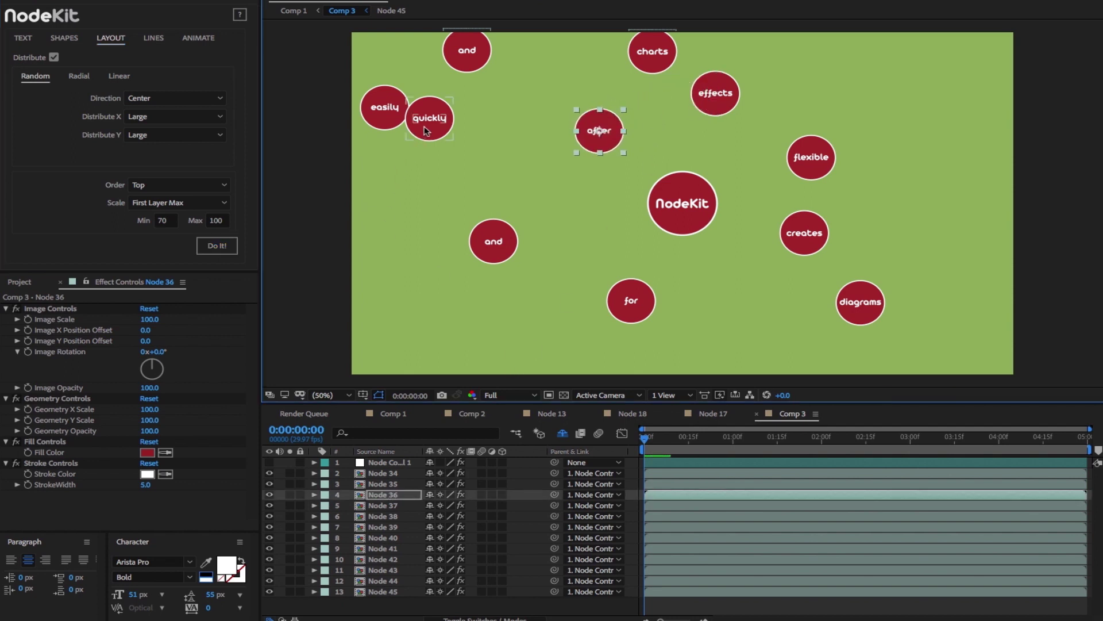
left_click_drag(426, 131, 454, 181)
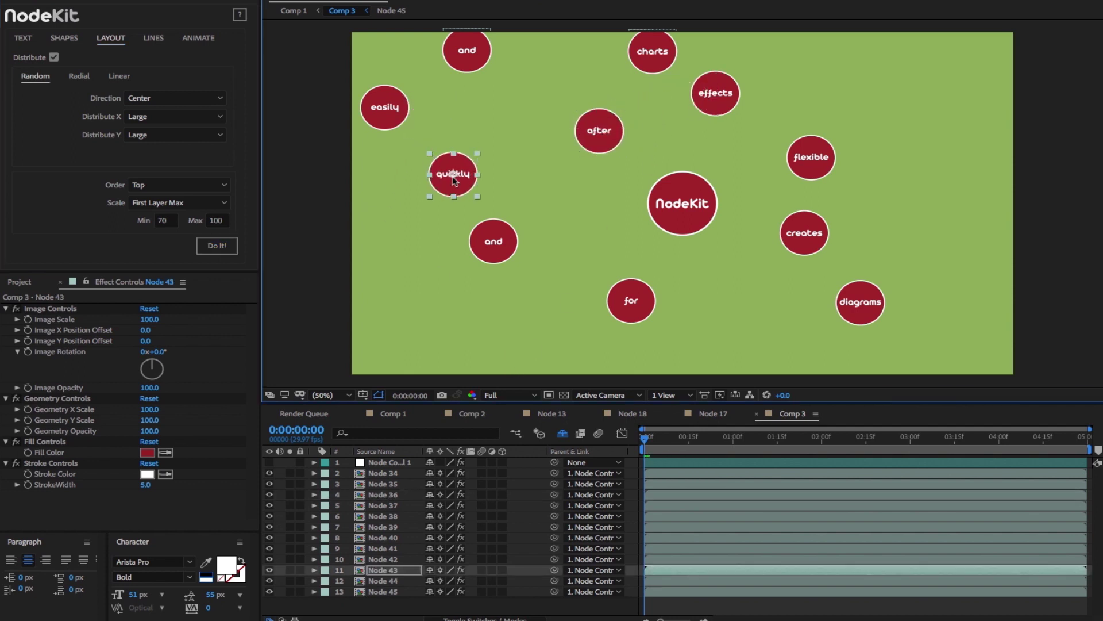
key("ctrl+z")
key("ctrl+z")
key("ctrl+z")
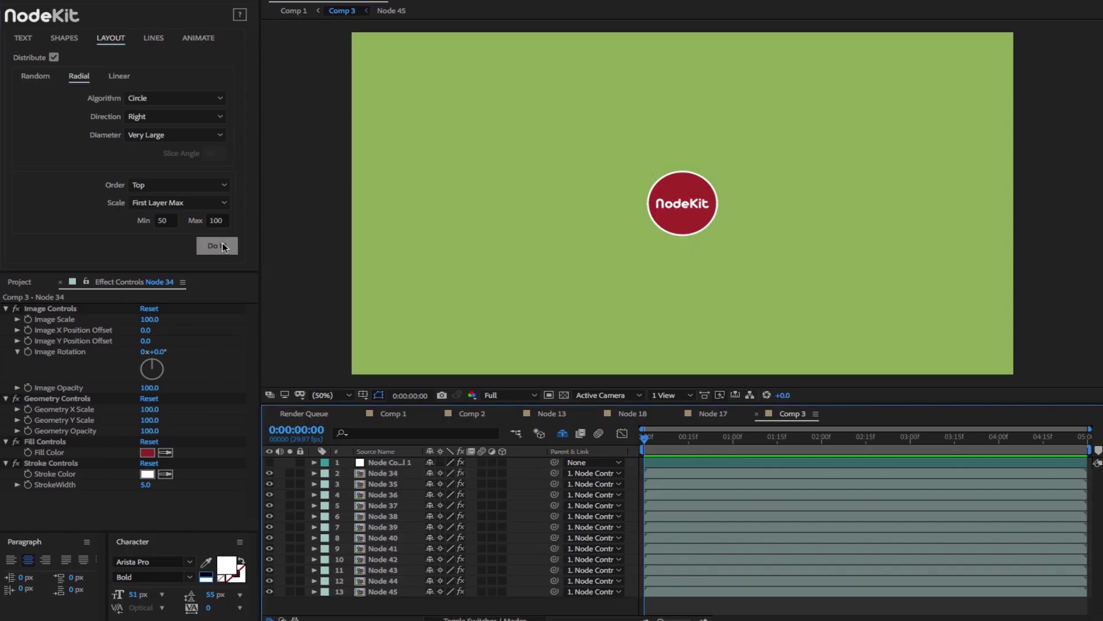
left_click(222, 246)
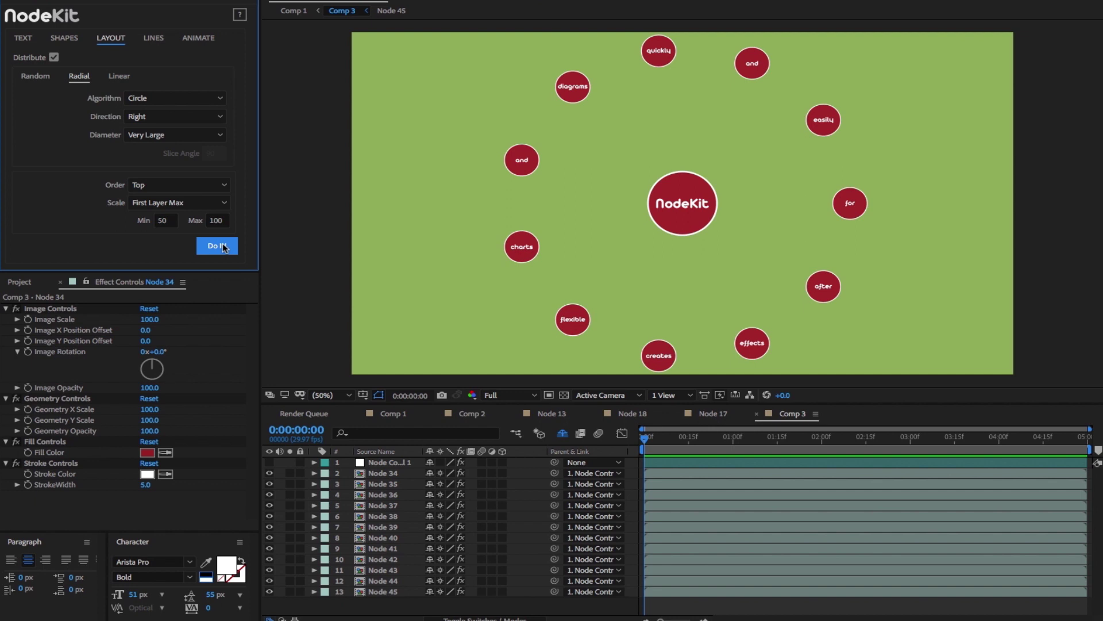
Switch the Radial algorithm to Semicircle and lay the nodes out in a 150° right semicircle
left_click(217, 246)
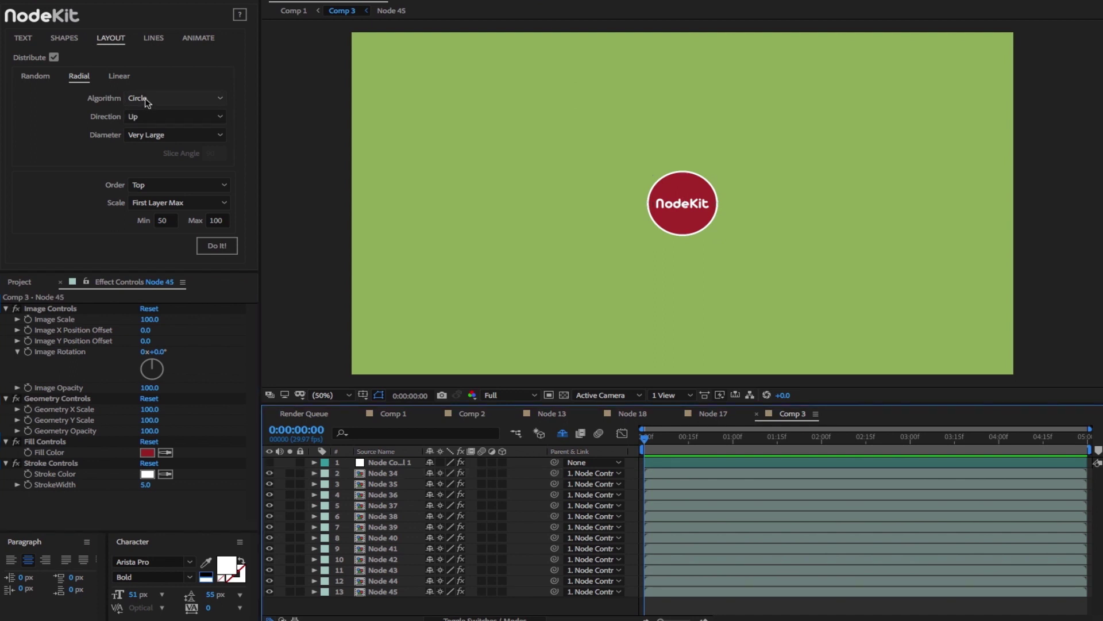
left_click(145, 99)
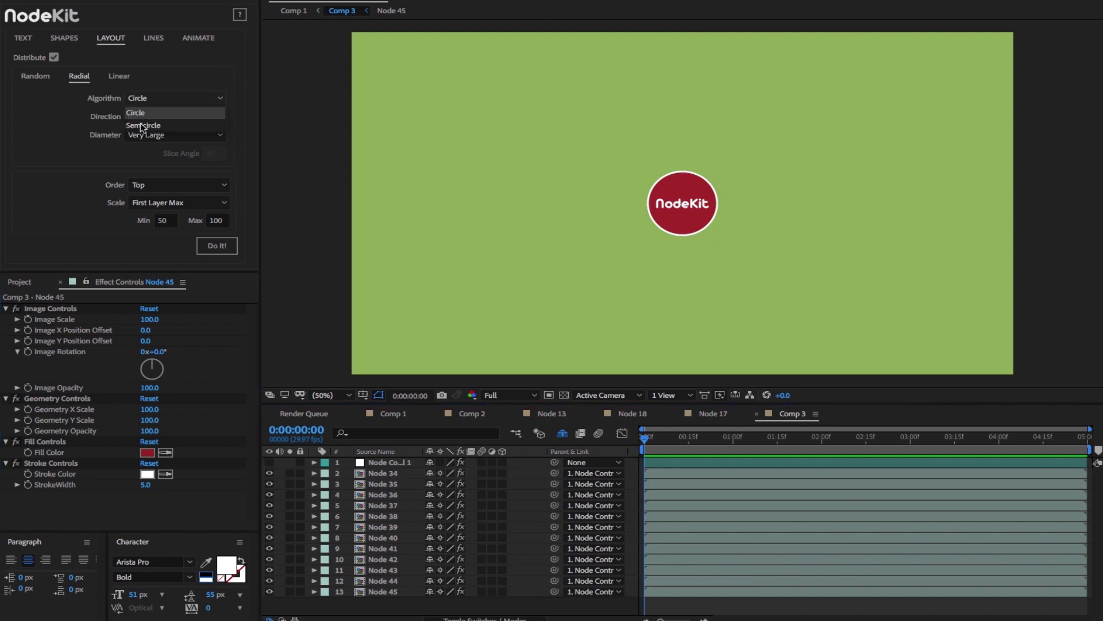
left_click(142, 126)
left_click(222, 247)
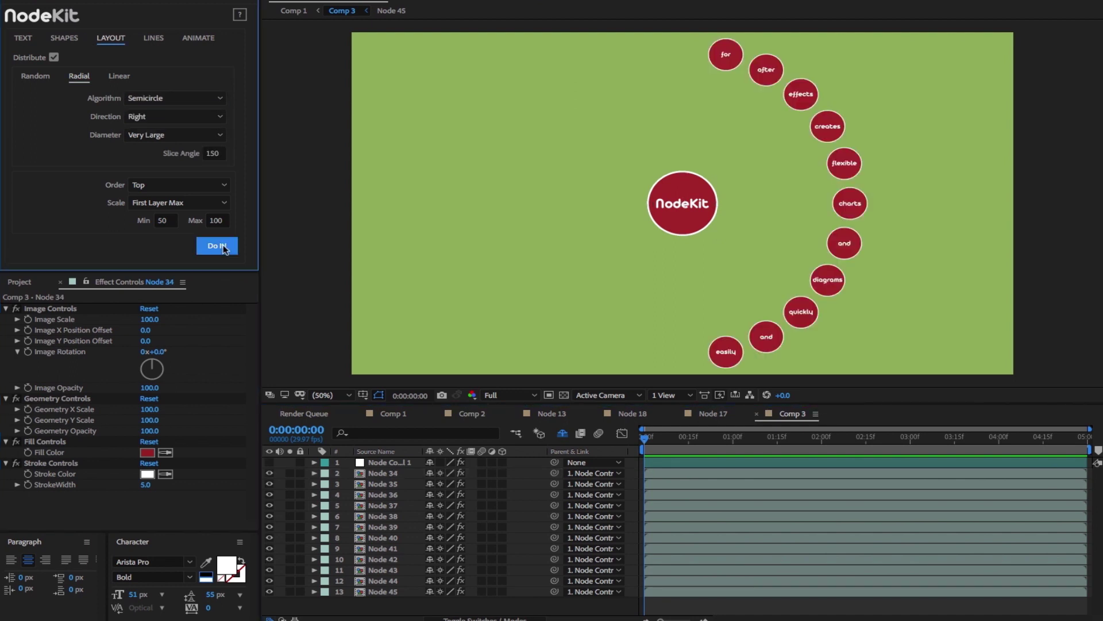
Widen the Slice Angle to 250 and reapply the semicircle layout
left_click(223, 247)
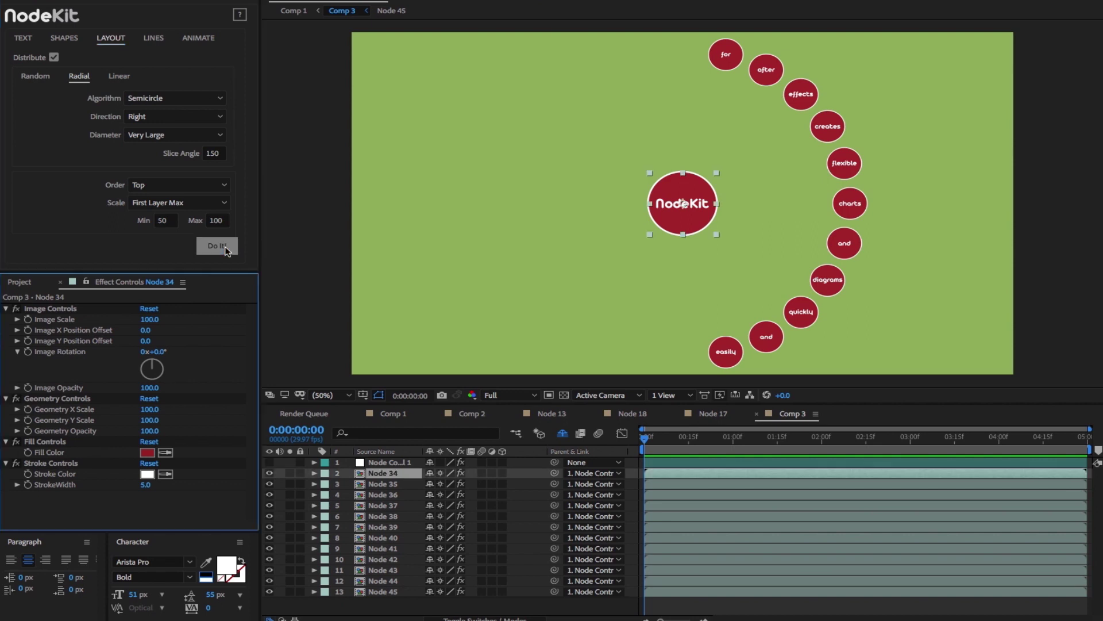
left_click(207, 154)
type("2")
key("Delete")
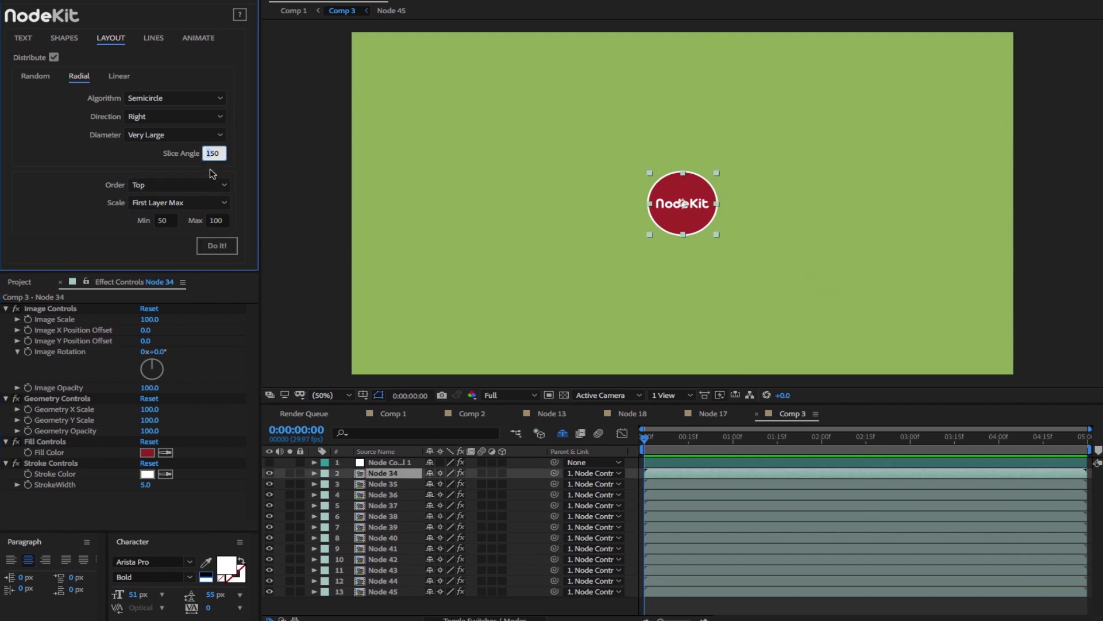
left_click(223, 246)
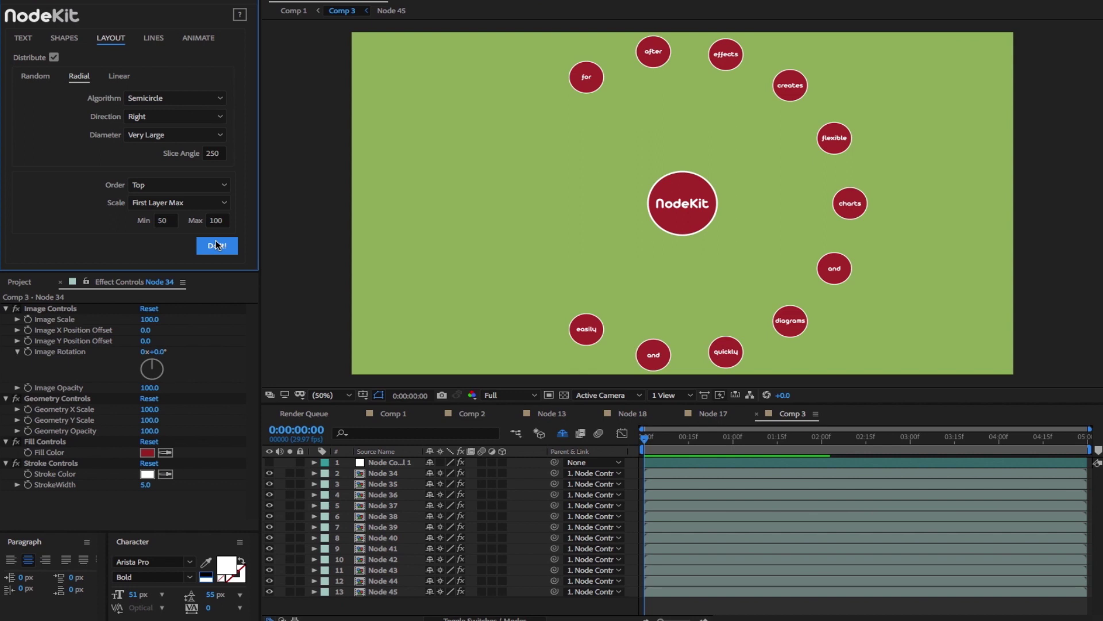
left_click(217, 245)
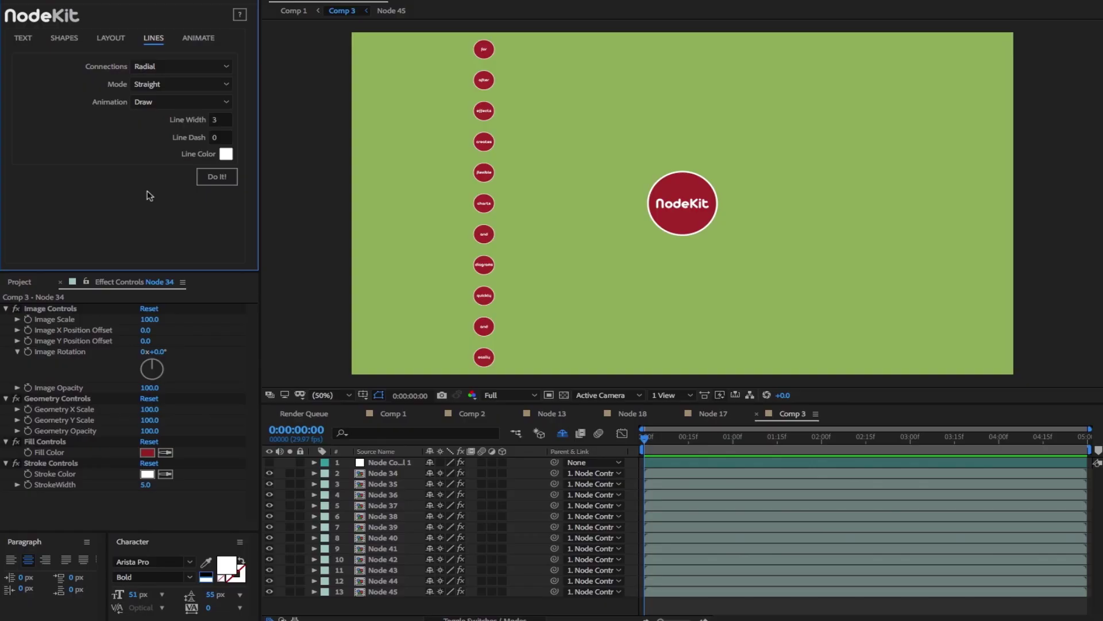
Keep Radial connections, draw lines from NodeKit to every node, then undo them
left_click(144, 67)
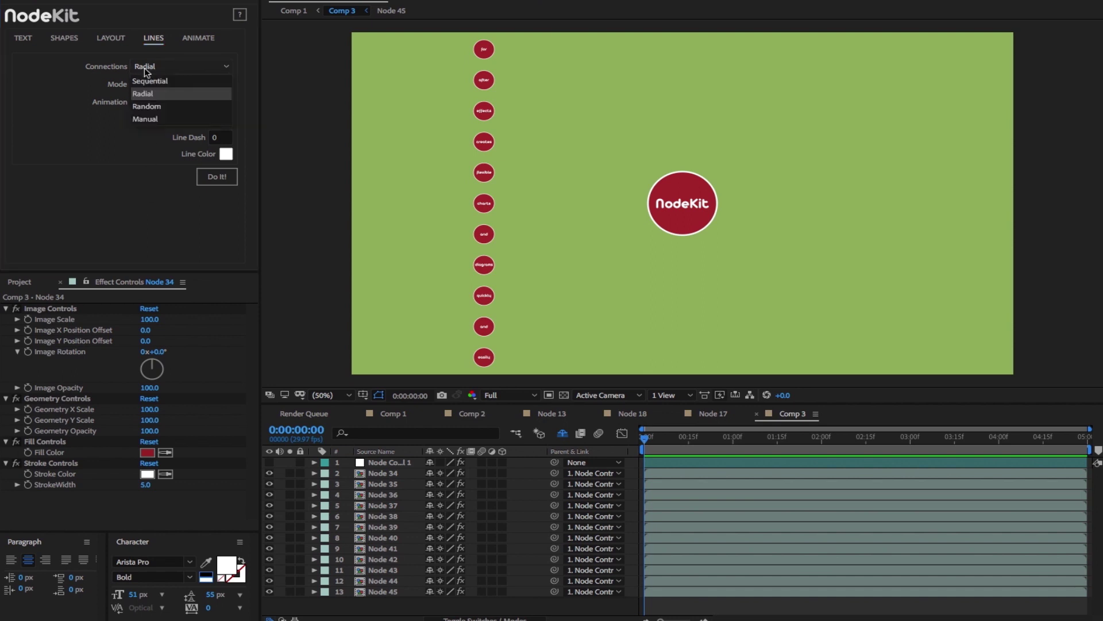
left_click(386, 601)
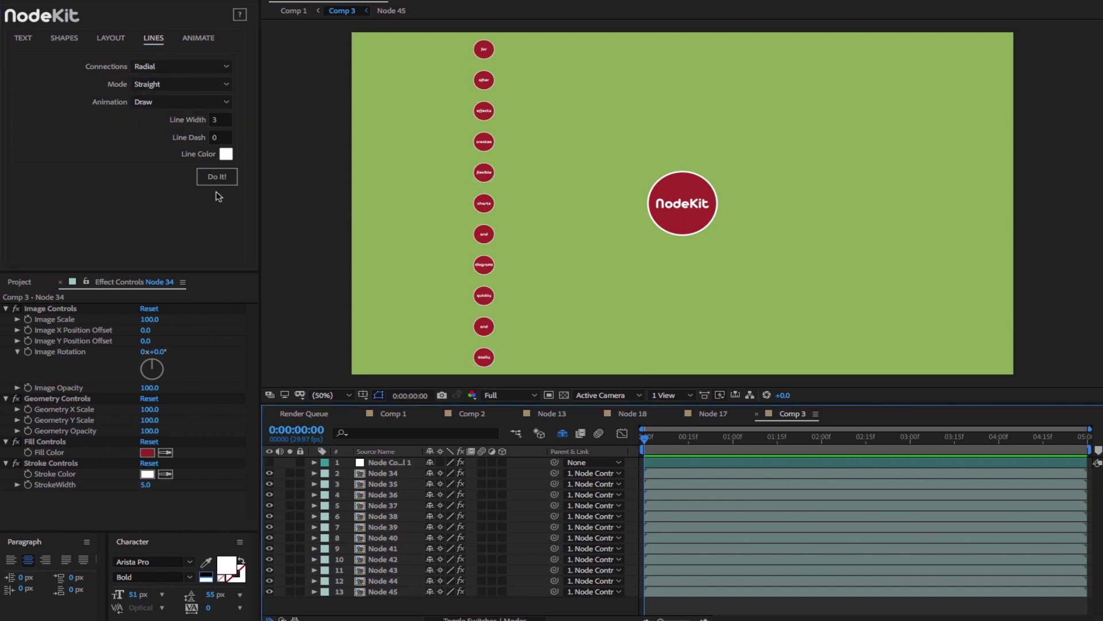
left_click(213, 172)
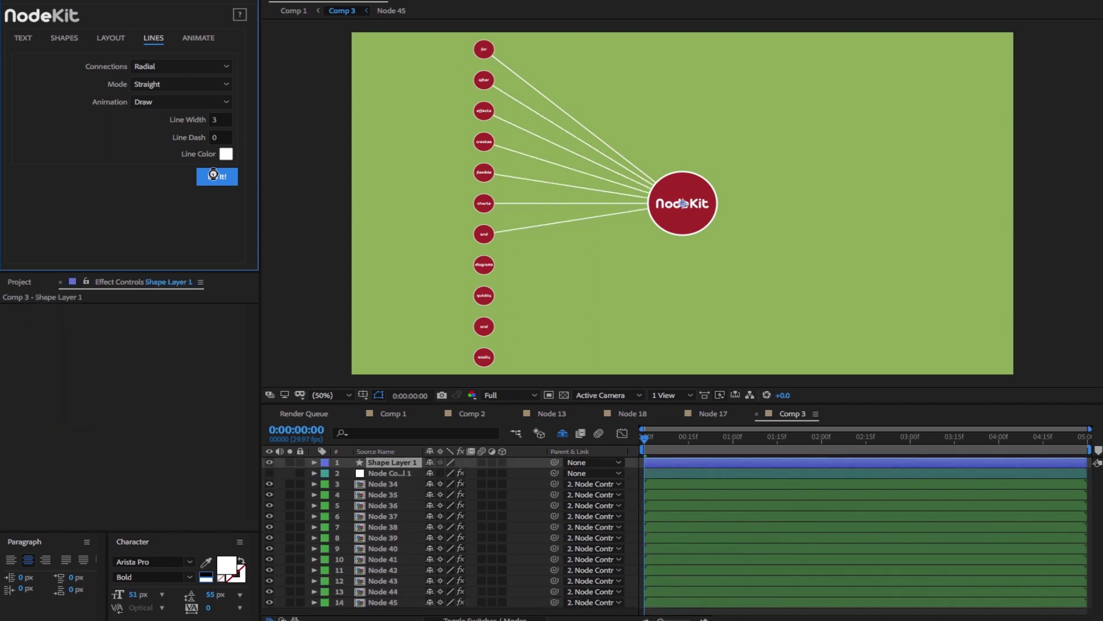
key("ctrl+z")
Select the NodeKit node plus seven chosen word nodes and connect lines only to them
left_click(383, 473)
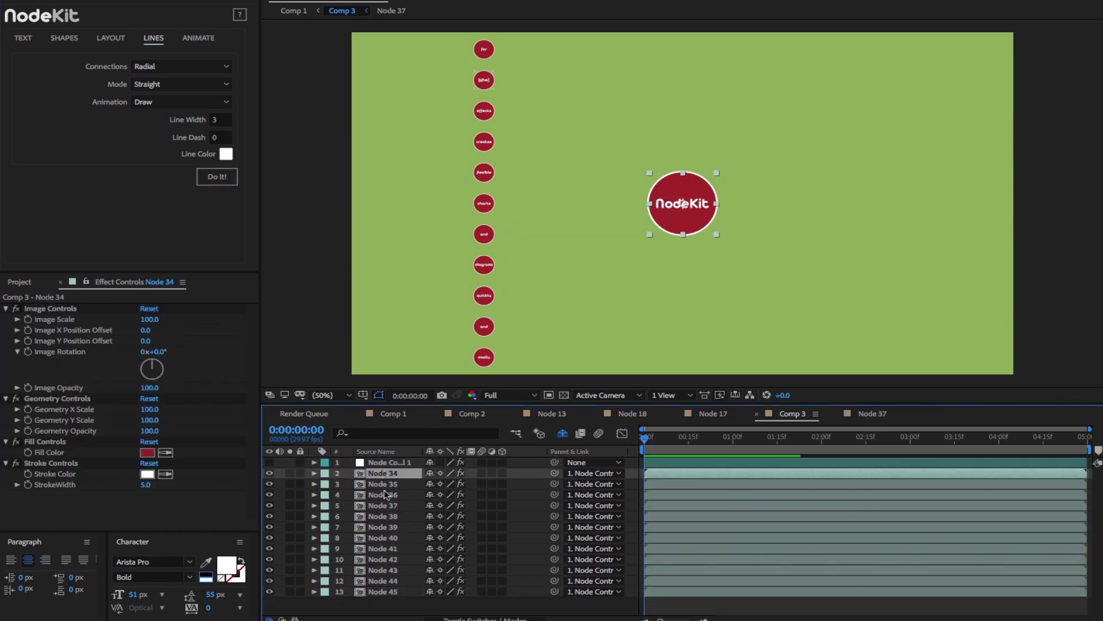
left_click(385, 494, "shift")
left_click(384, 527, "ctrl")
left_click(385, 537, "ctrl")
left_click(388, 548, "ctrl")
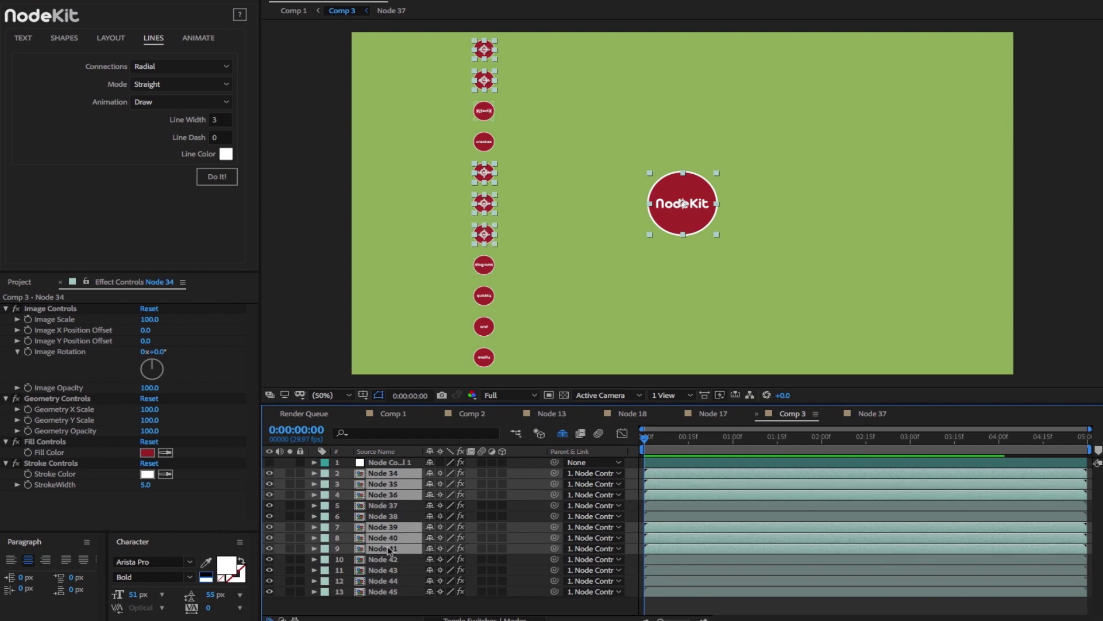
left_click(384, 580, "ctrl")
left_click(384, 505, "ctrl")
left_click(384, 591, "ctrl")
left_click(217, 177)
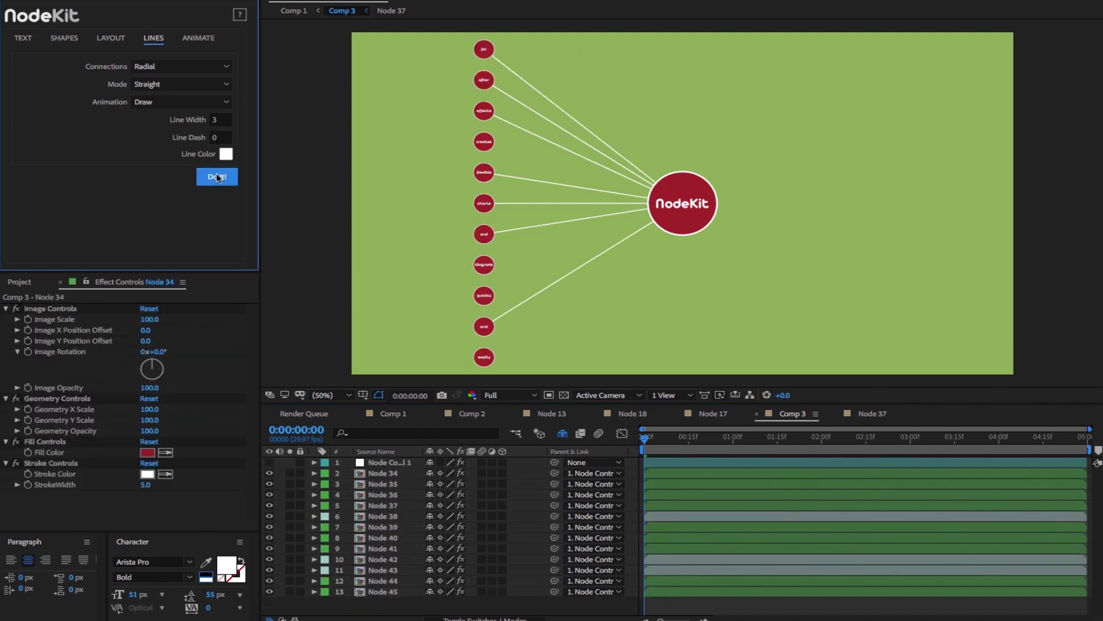
left_click(156, 83)
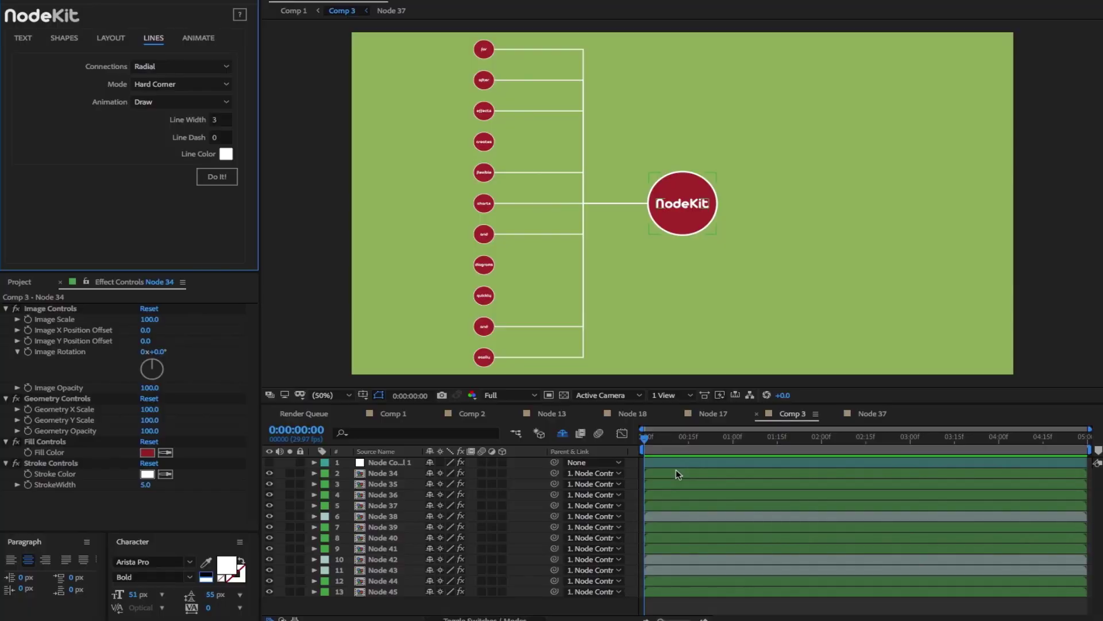
Select all the node and line layers in Comp 3 with Ctrl+A
key("ctrl+a")
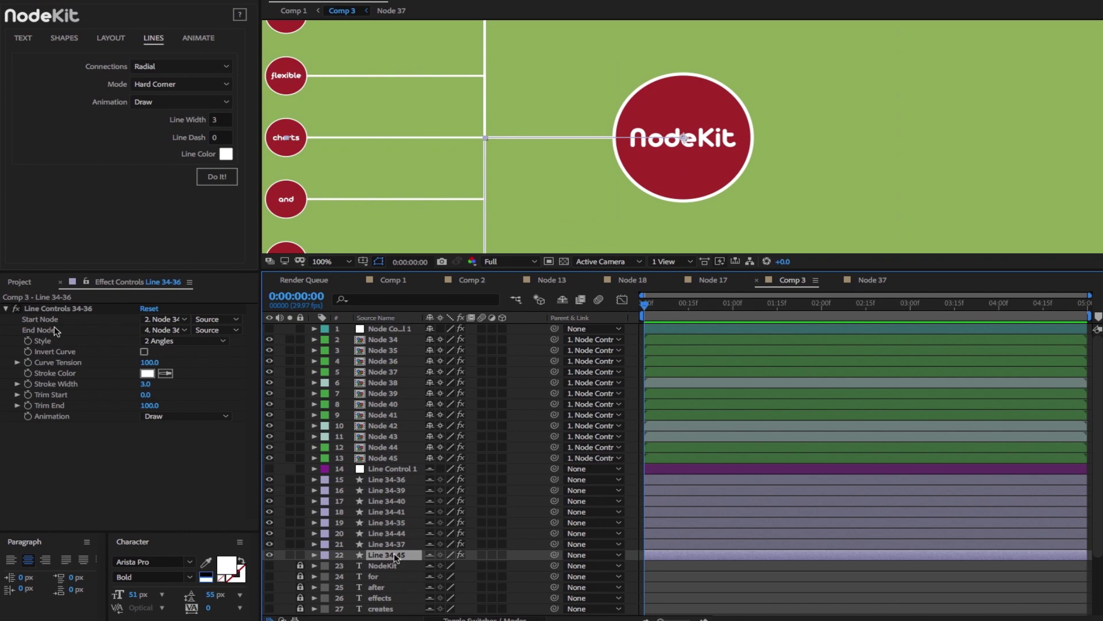
Keep Draw line animation, then try All Lines Twist on Line Control 1 and undo it back to 0
left_click(167, 417)
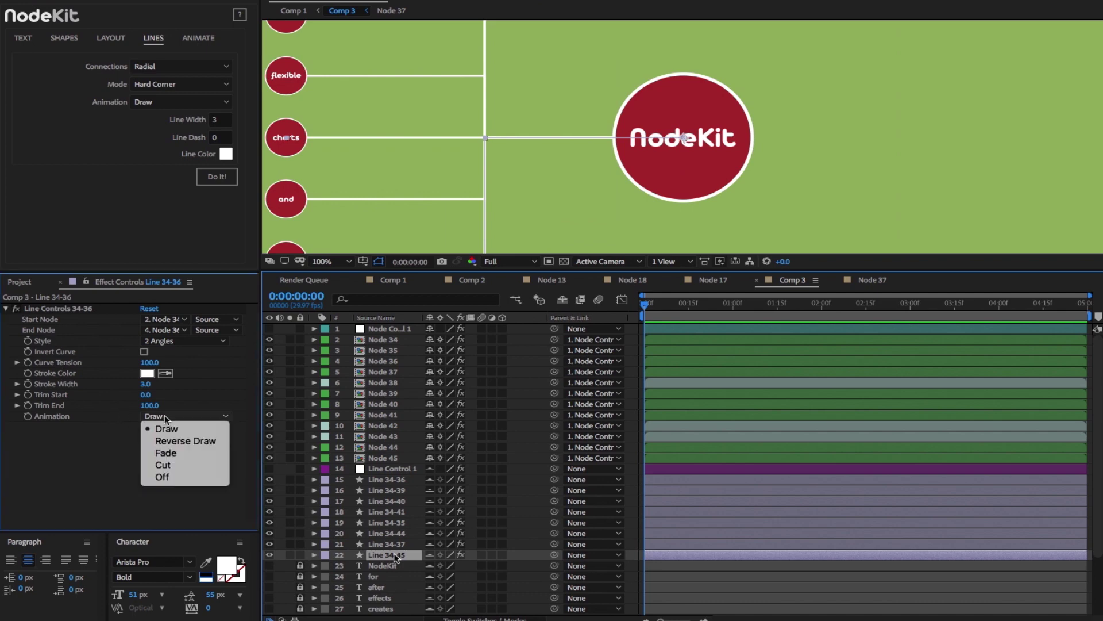
left_click(87, 438)
left_click(380, 469)
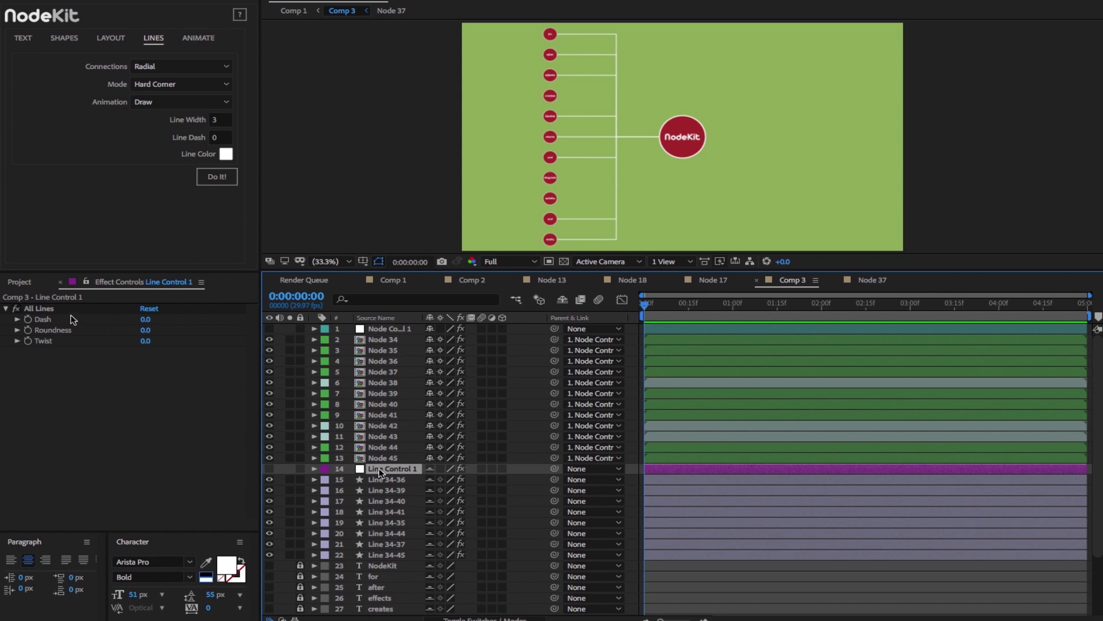
left_click(155, 342)
left_click_drag(157, 342, 161, 319)
key("ctrl+z")
key("ctrl+z")
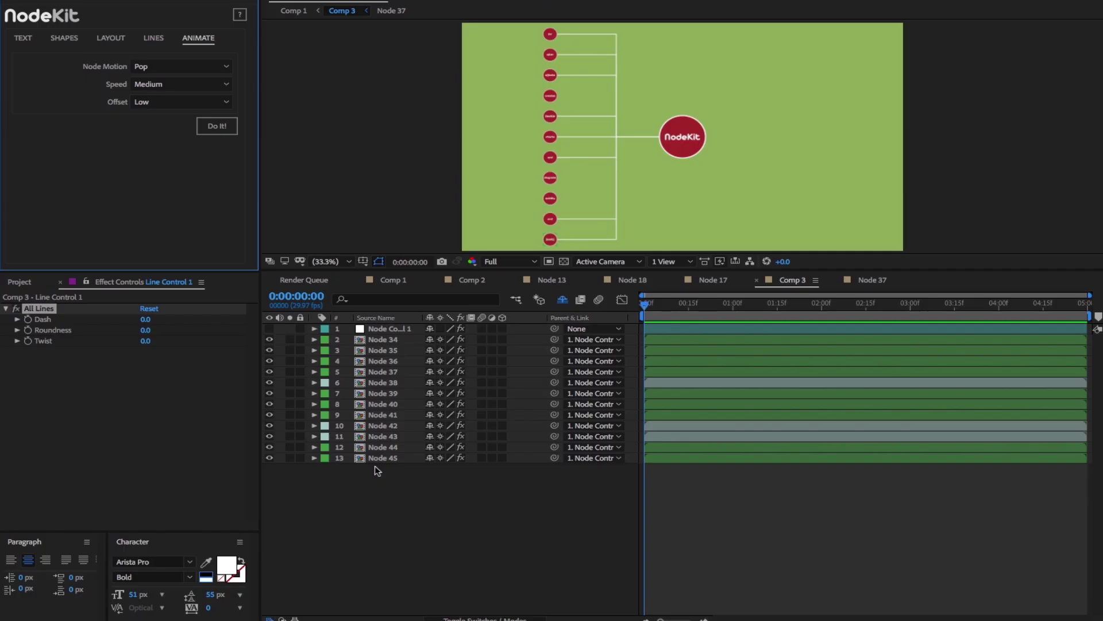
Apply the Pop node animation to the word nodes, keeping Node Motion set to Pop
left_click(217, 126)
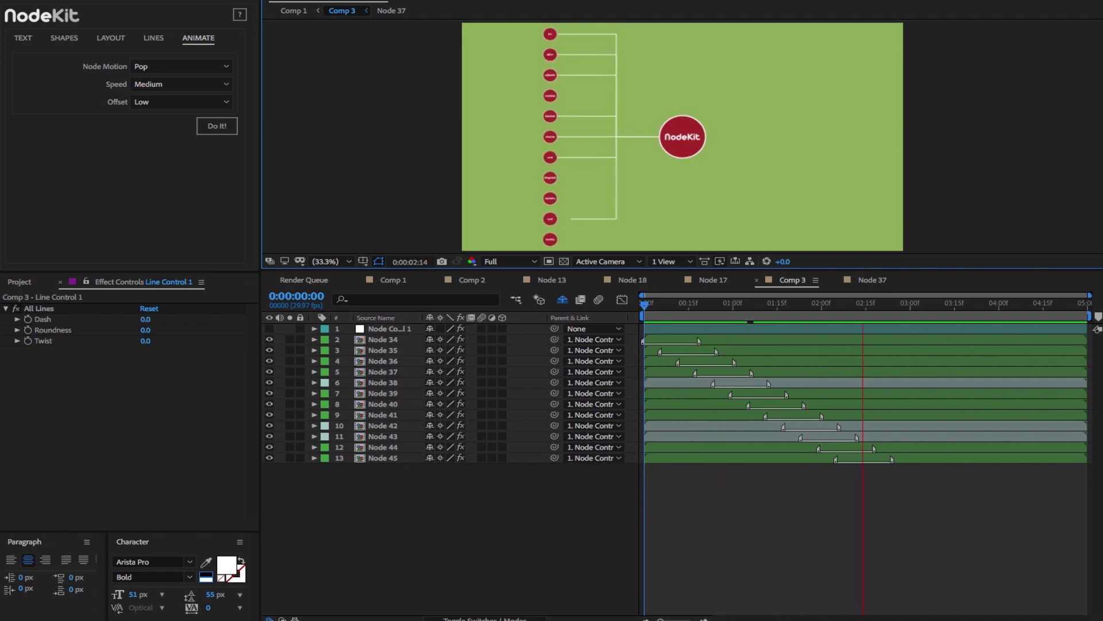
left_click(172, 67)
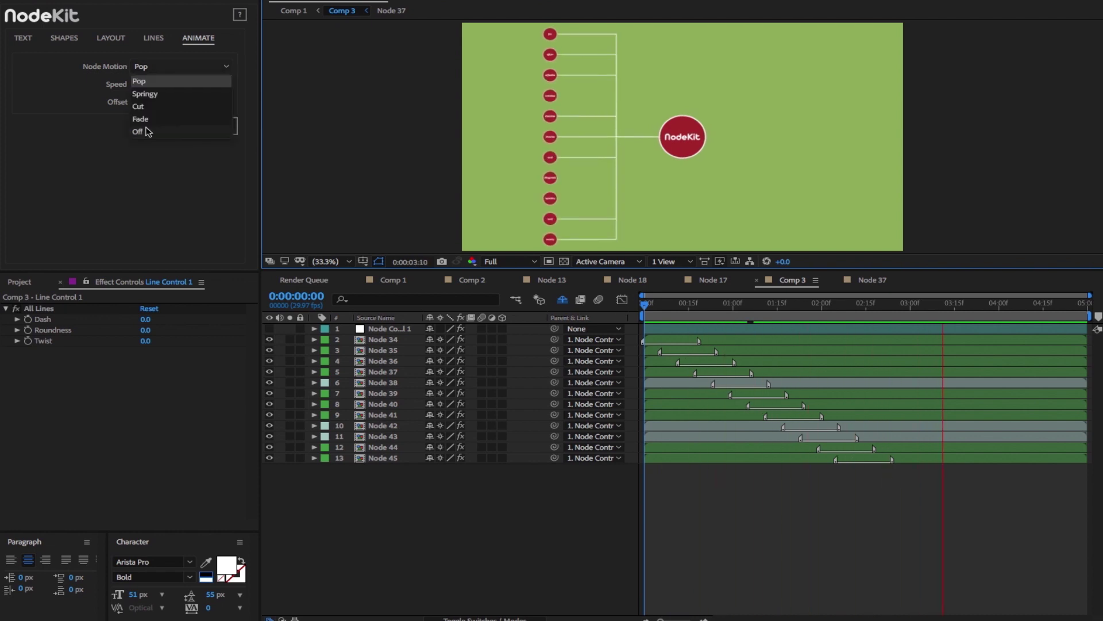
key("Escape")
Drag Node 35's pop keyframes later in the timeline and preview the result
left_click_drag(717, 352, 821, 366)
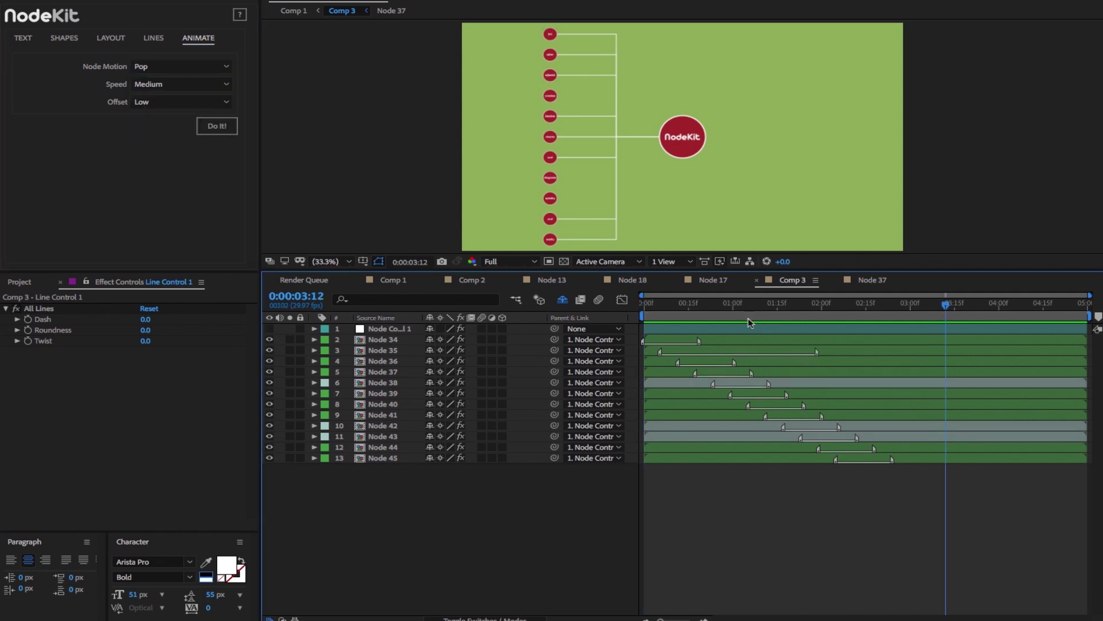
left_click(748, 313)
left_click_drag(690, 305, 659, 302)
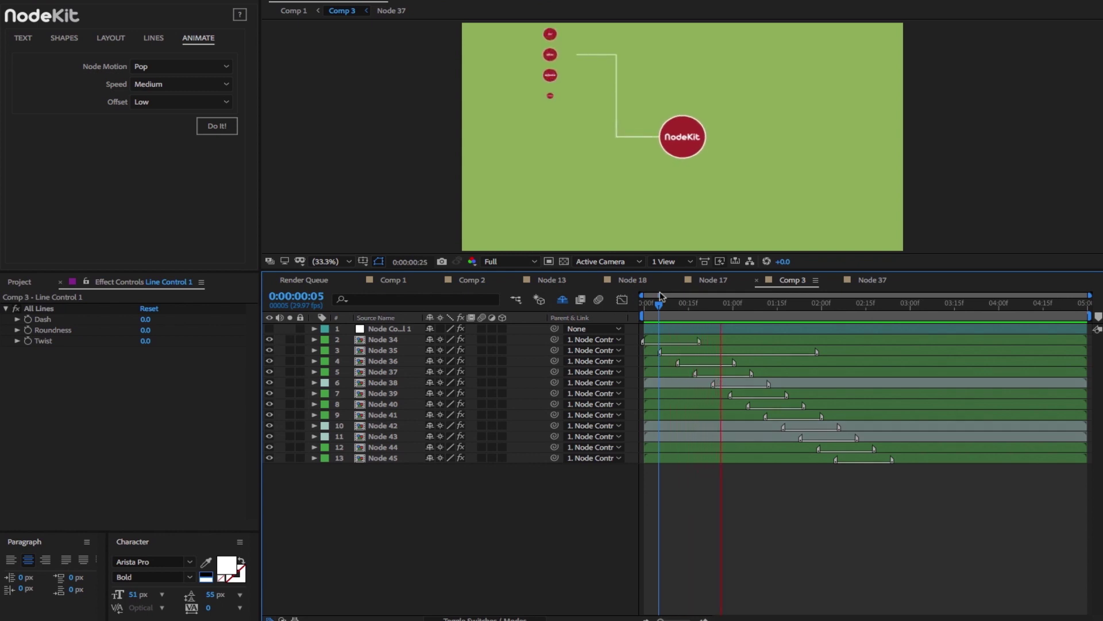
left_click_drag(660, 352, 808, 353)
left_click(791, 310)
key("space")
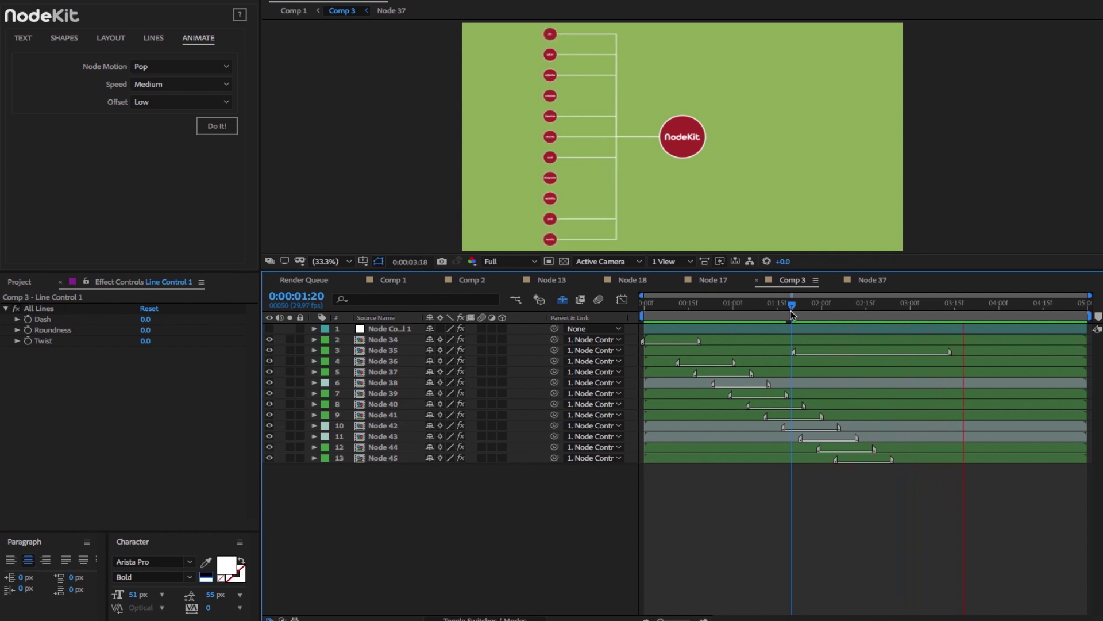
key("space")
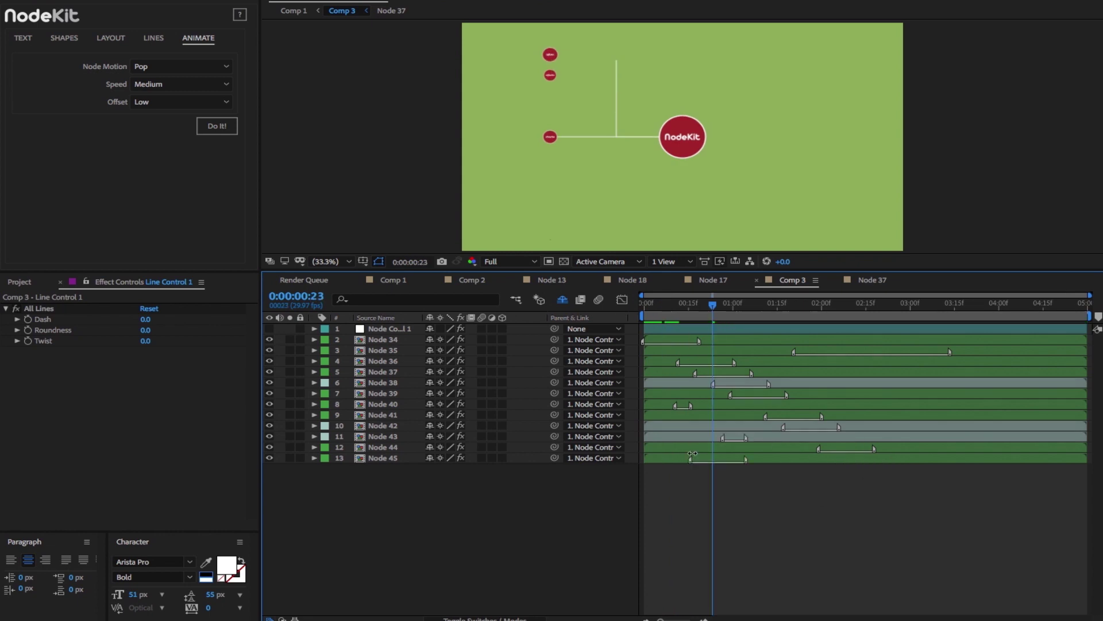
Delay Node 39's and Node 34's pops, then replay the preview from the start
left_click_drag(681, 393, 730, 352)
left_click_drag(716, 340, 847, 342)
key("Home")
key("space")
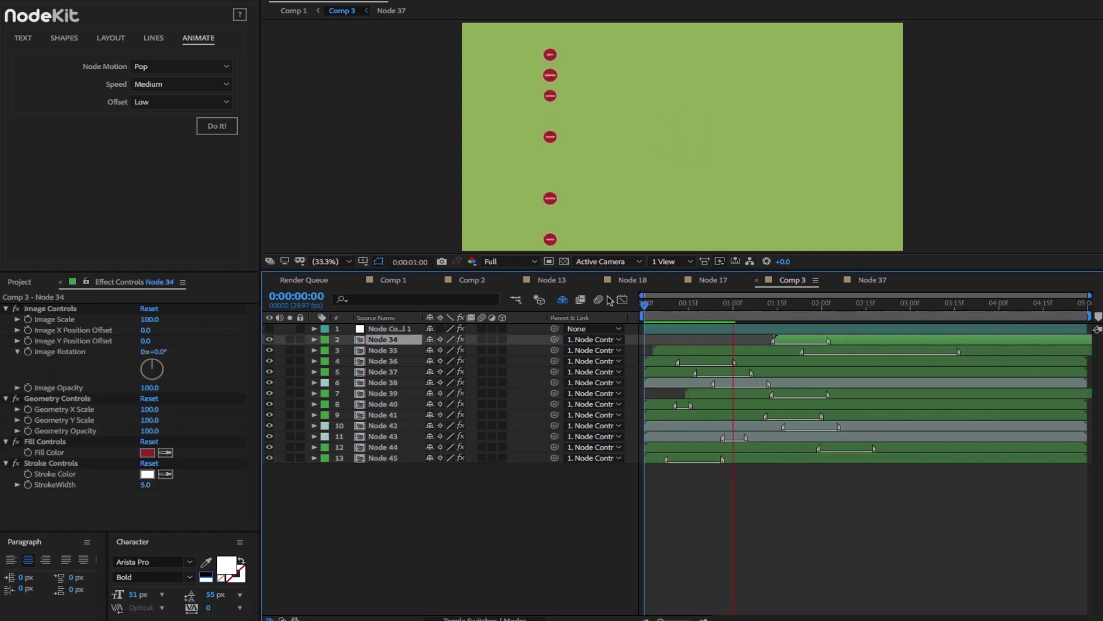